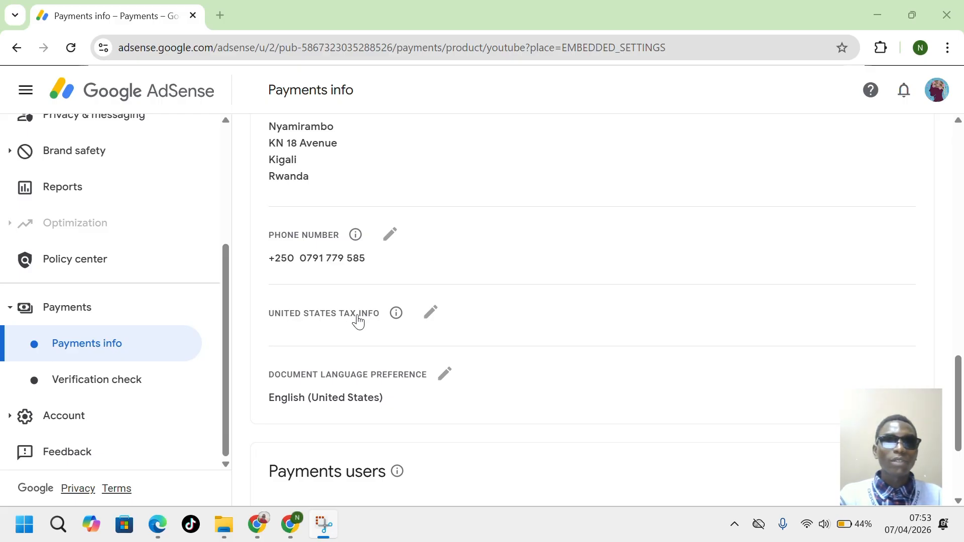
Edit the United States tax info section to reveal the Manage tax information link.
click(432, 315)
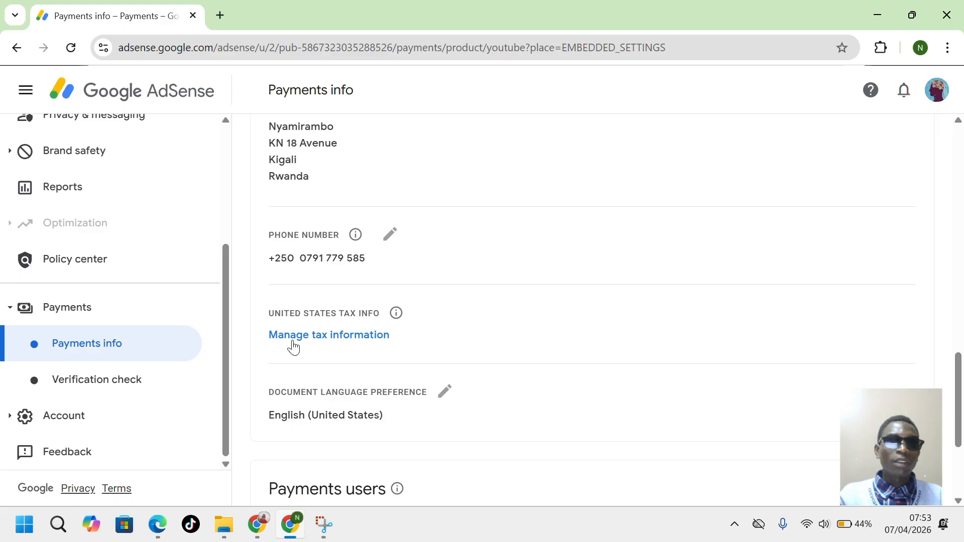
Open the Manage tax information page, which shows no US tax info or tax documents on file.
click(338, 344)
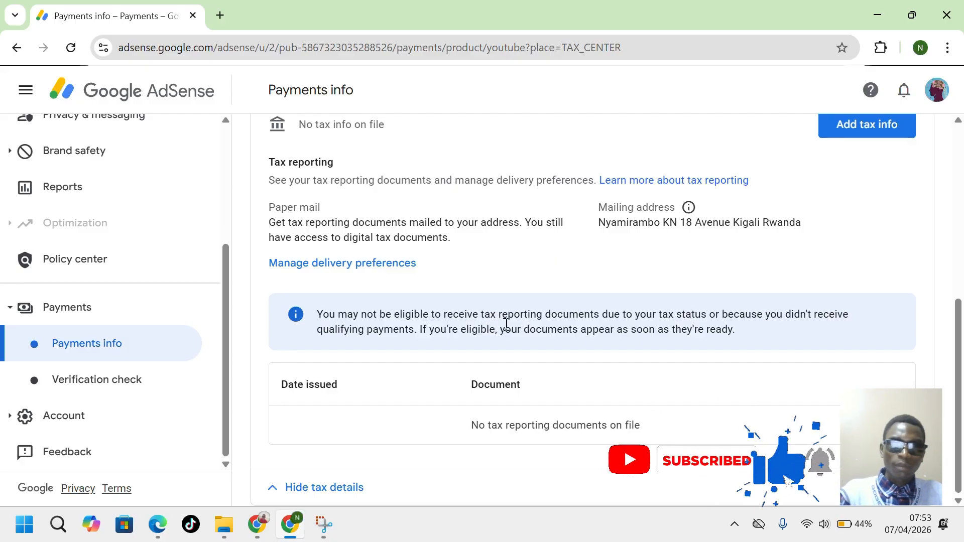
scroll(531, 368, up, 2)
scroll(533, 369, down, 2)
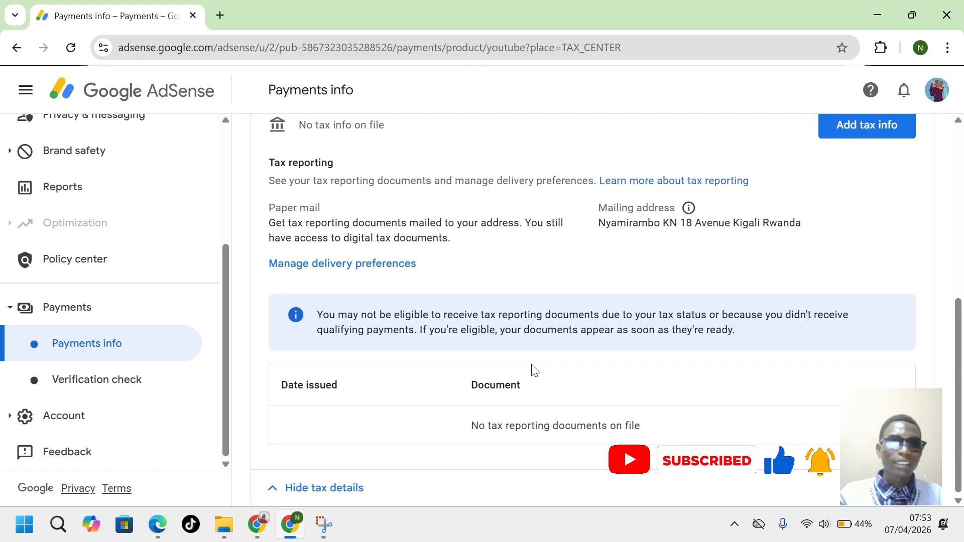
scroll(533, 369, up, 3)
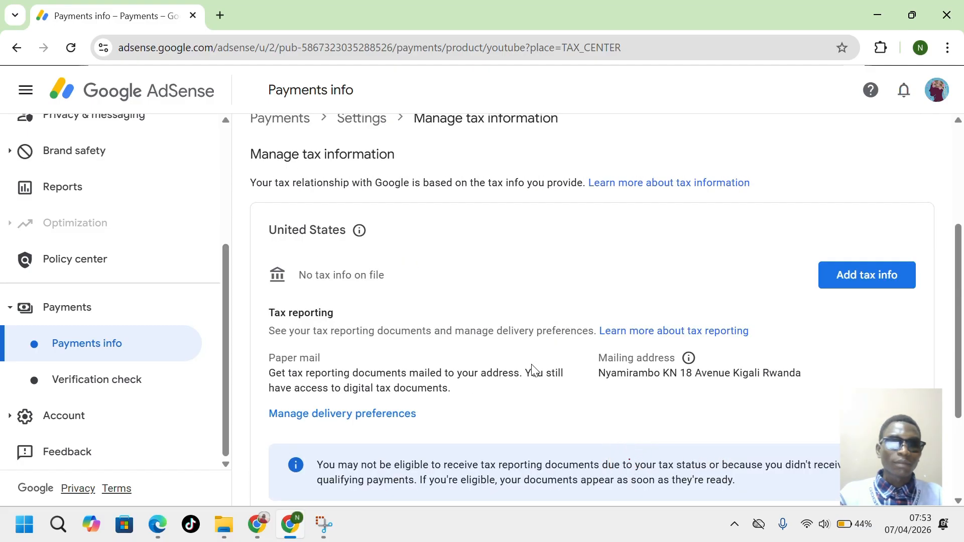
Add US tax info and start the form from the Before you start notice.
click(854, 275)
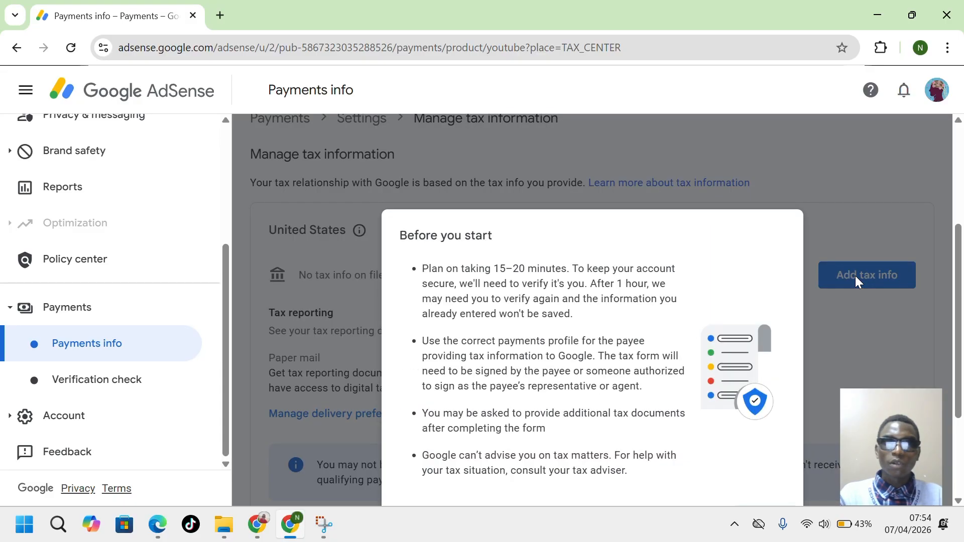
scroll(630, 361, down, 3)
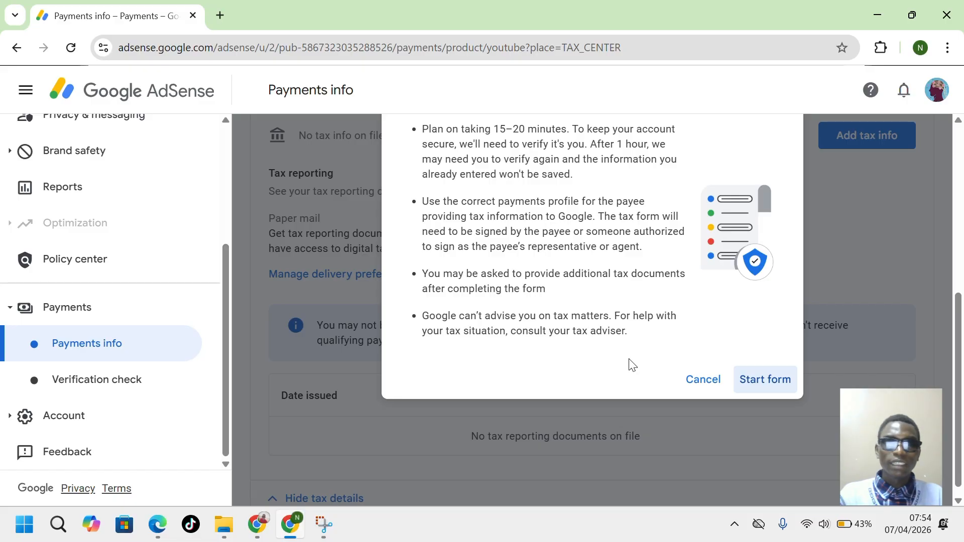
scroll(632, 363, up, 1)
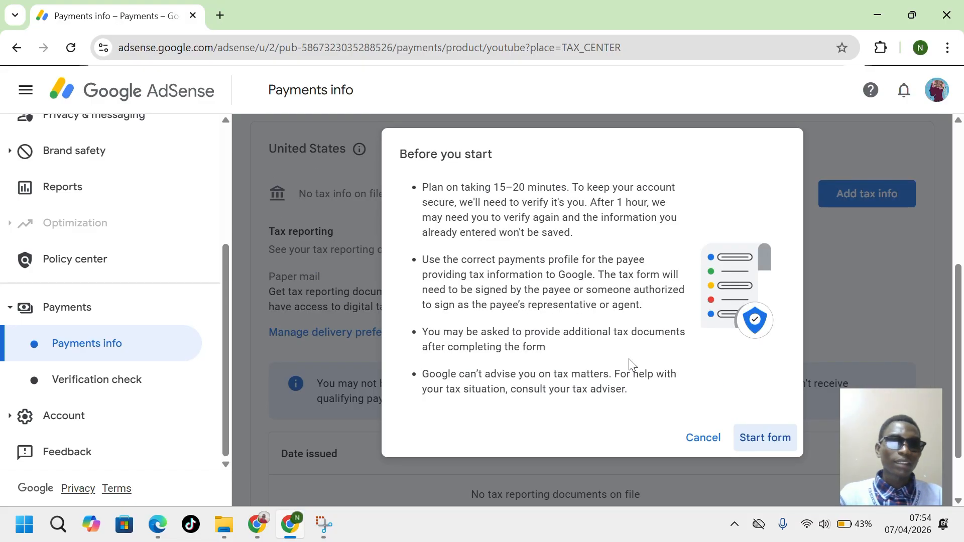
click(772, 446)
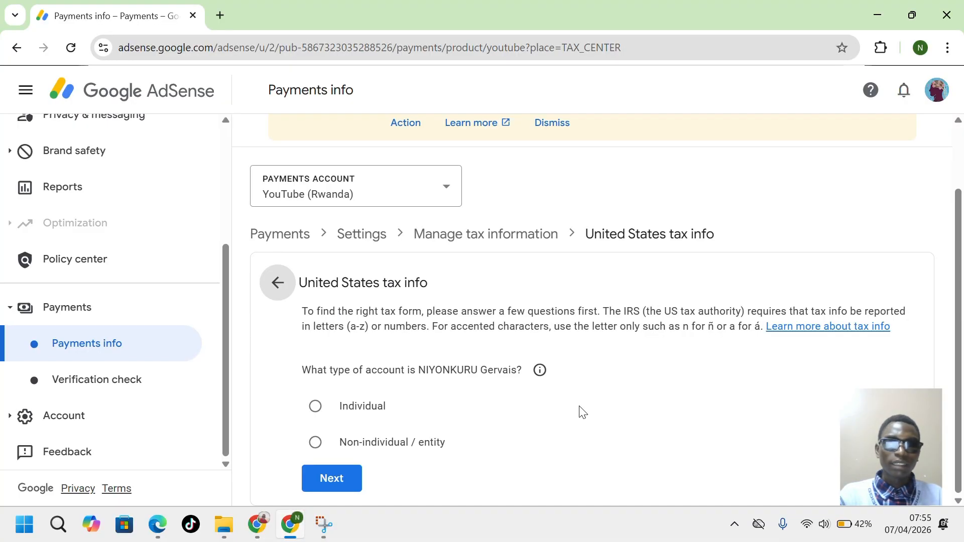
Answer Individual and not a US citizen or resident, then select the W-8BEN form.
scroll(582, 413, up, 2)
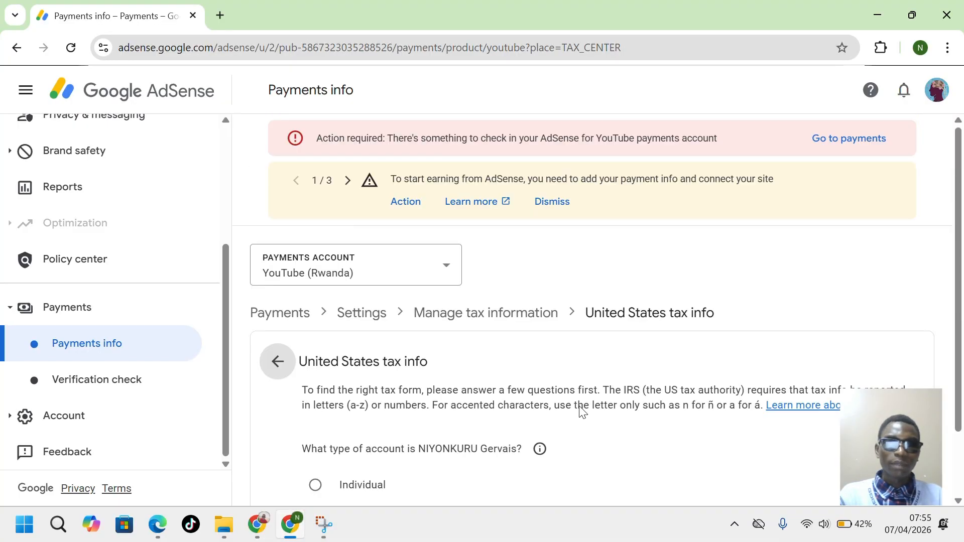
scroll(582, 413, down, 2)
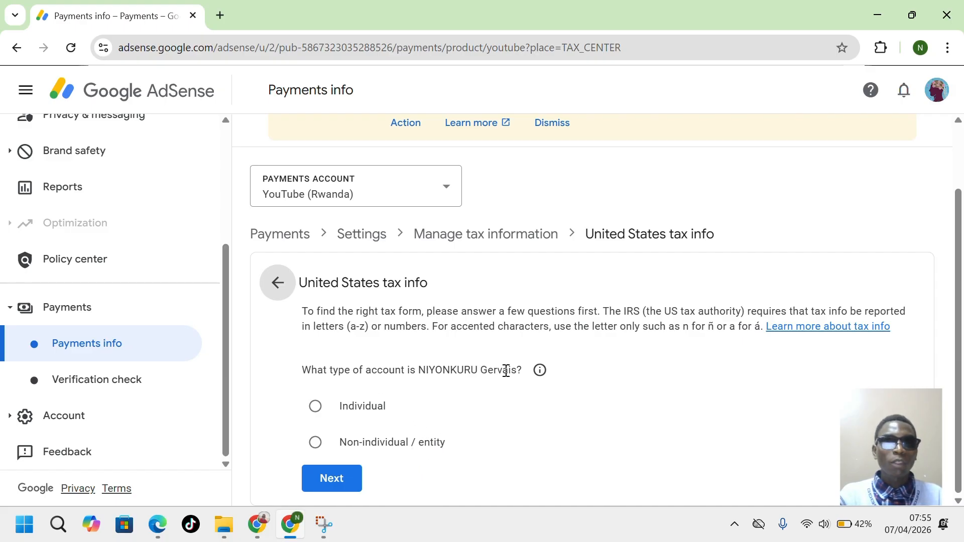
click(316, 408)
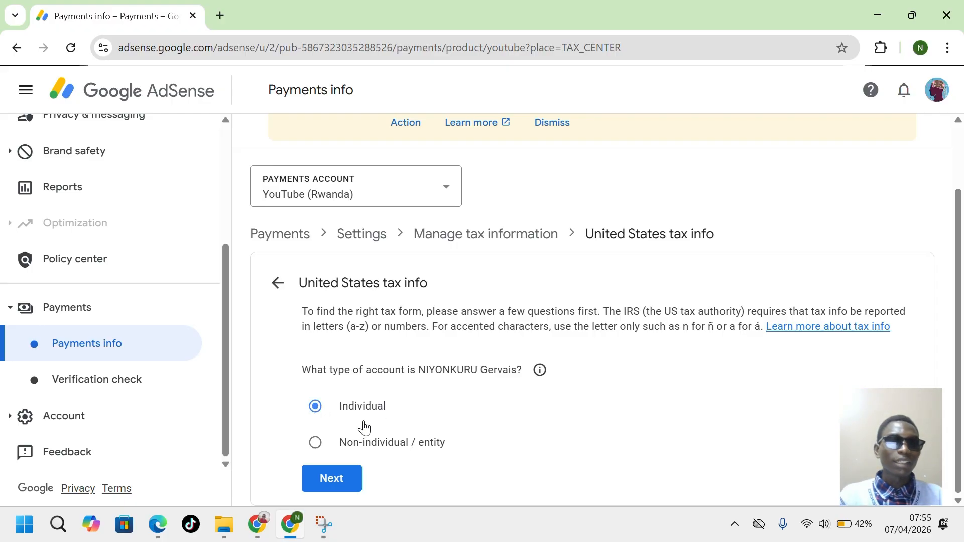
click(331, 483)
scroll(454, 425, down, 2)
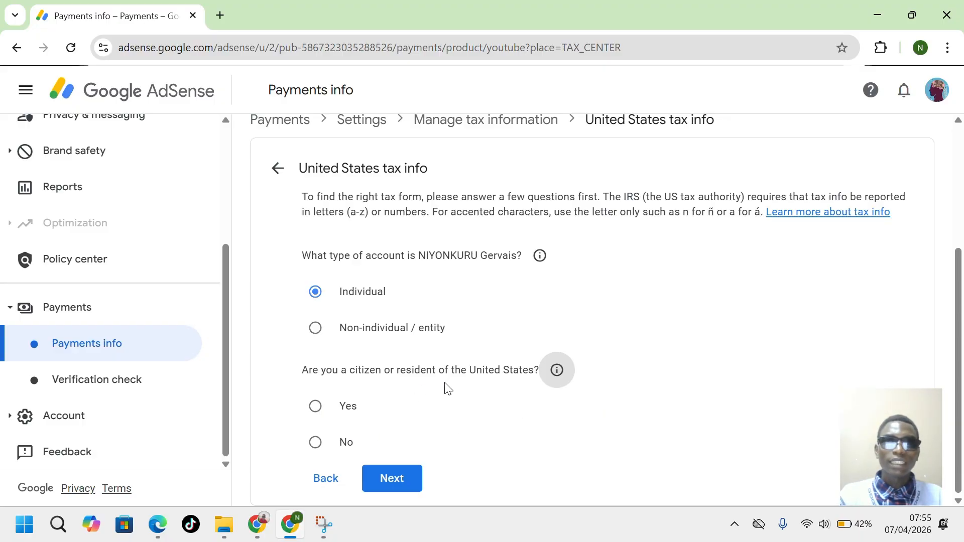
click(317, 443)
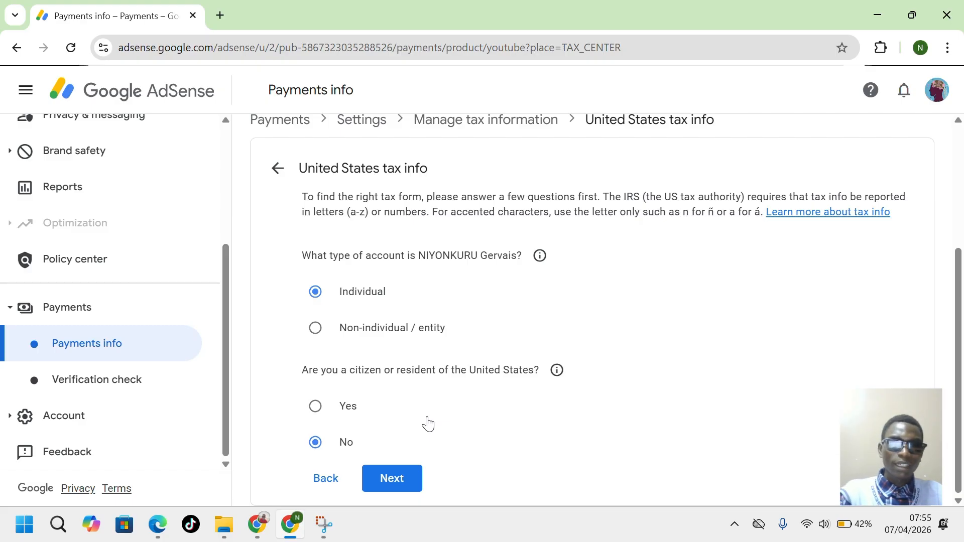
click(404, 491)
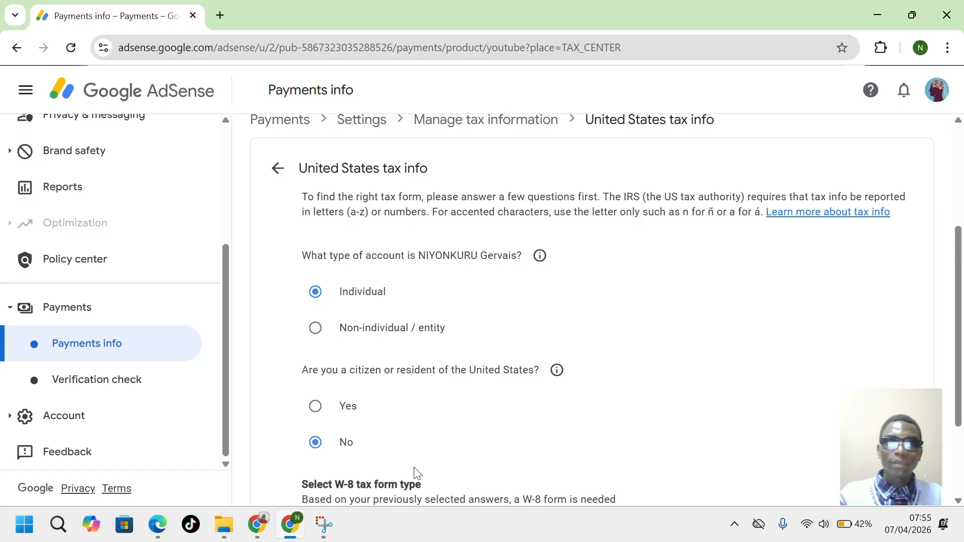
scroll(459, 415, down, 2)
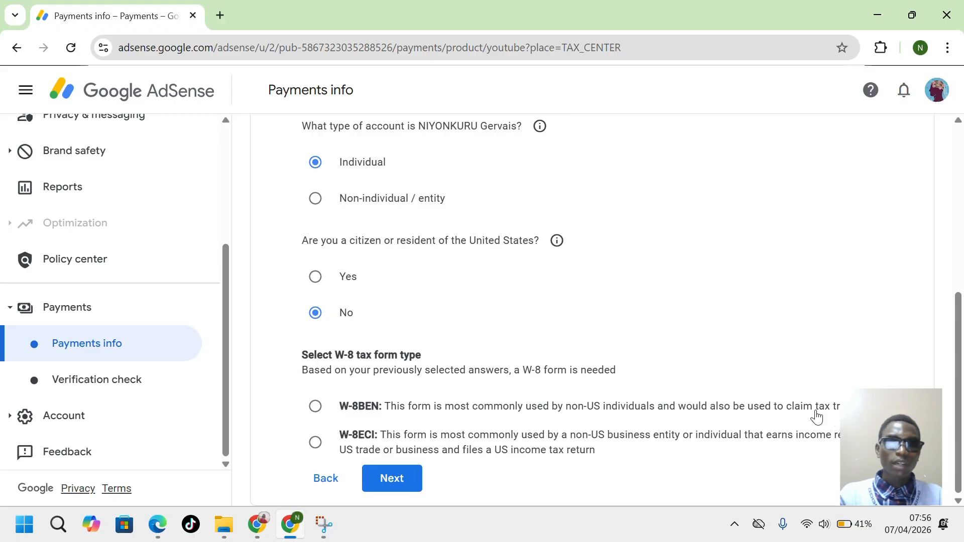
click(316, 408)
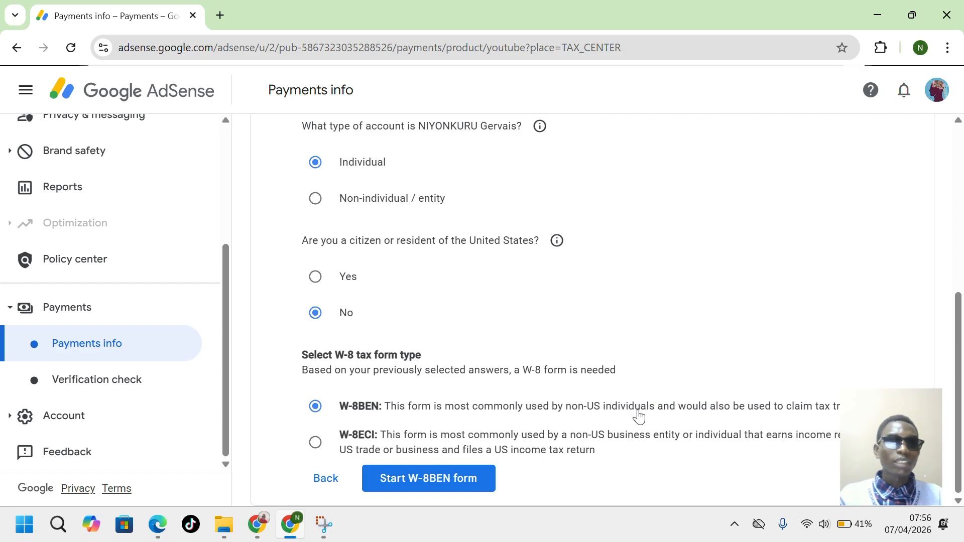
Start the W-8BEN form and review the Tax identity step with the owner's name prefilled.
click(426, 486)
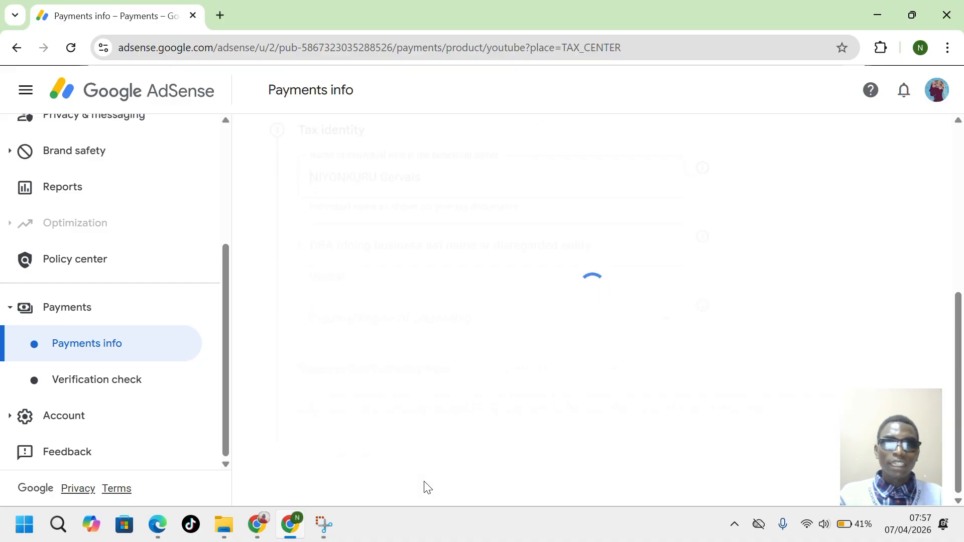
scroll(470, 393, down, 4)
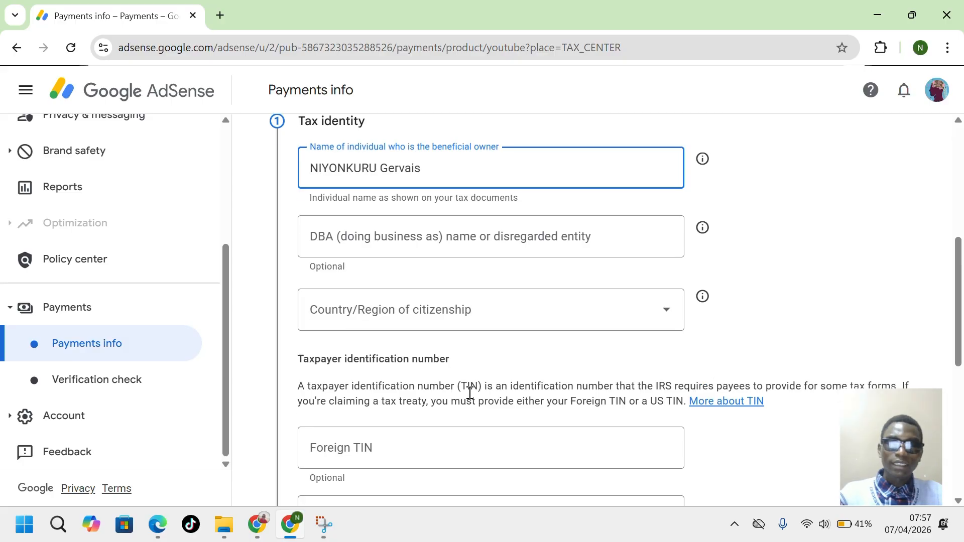
scroll(470, 393, up, 4)
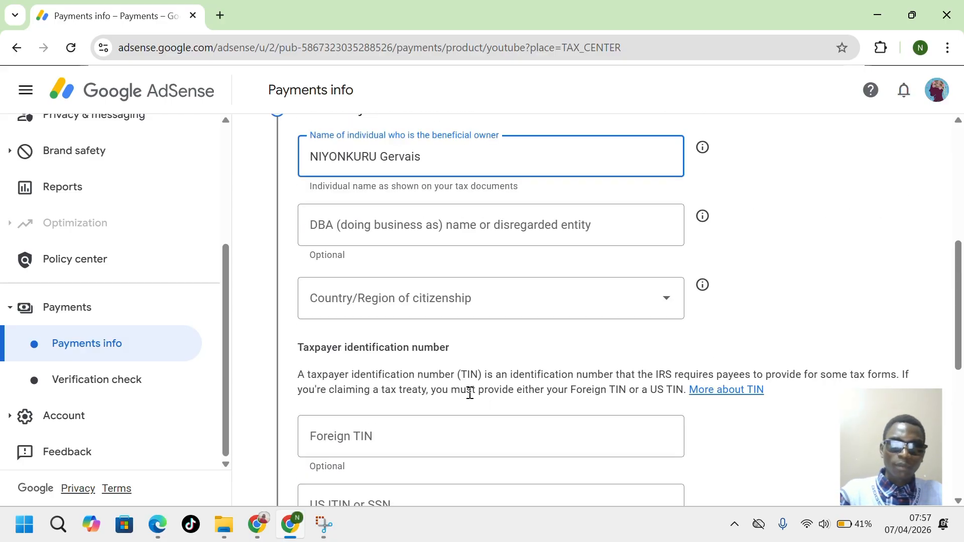
scroll(470, 397, up, 2)
scroll(470, 397, down, 2)
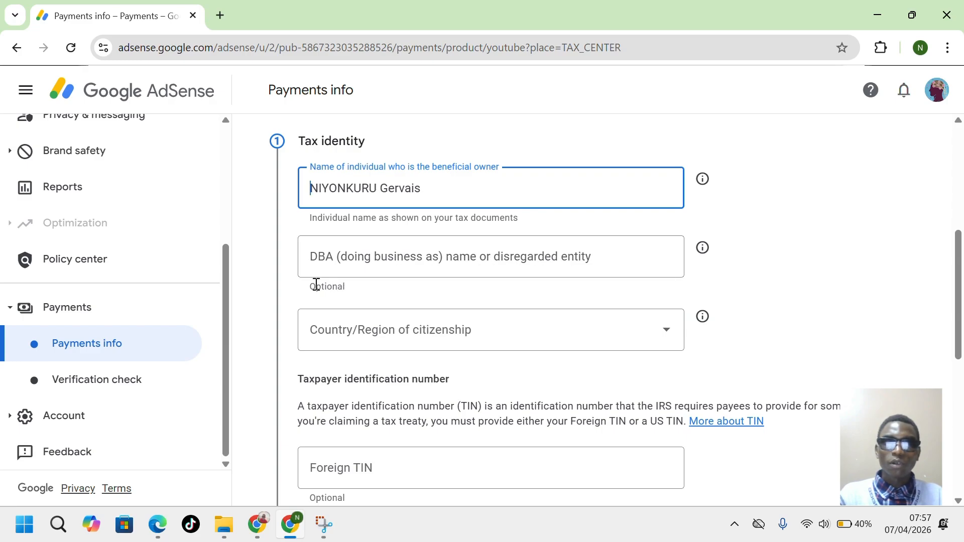
scroll(357, 297, down, 1)
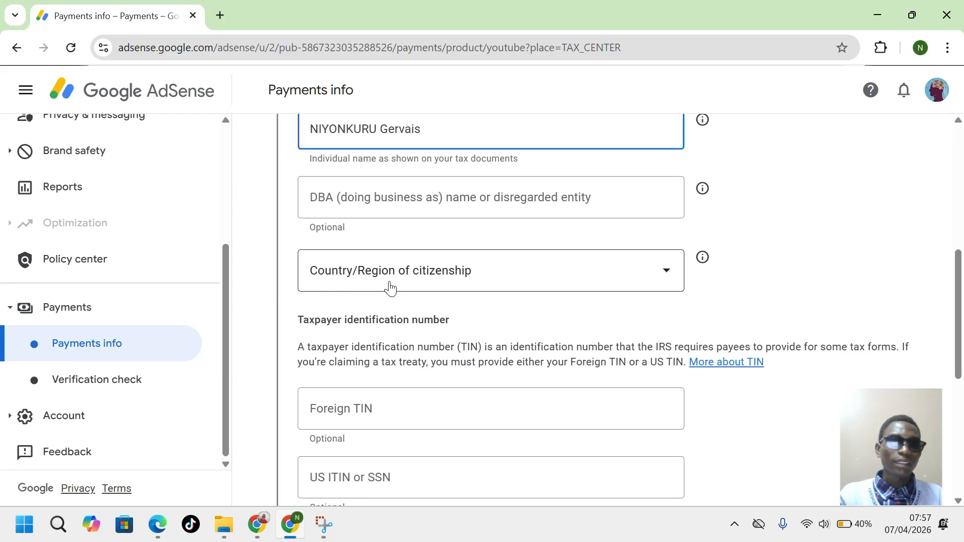
Choose Rwanda as country of citizenship, leaving Foreign TIN and US ITIN/SSN blank.
click(666, 272)
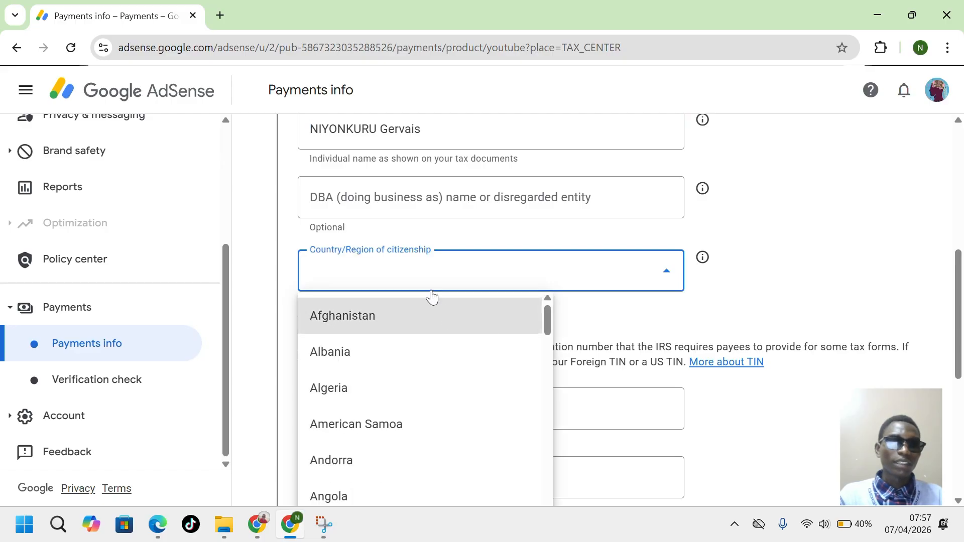
scroll(396, 351, down, 10)
scroll(398, 354, down, 15)
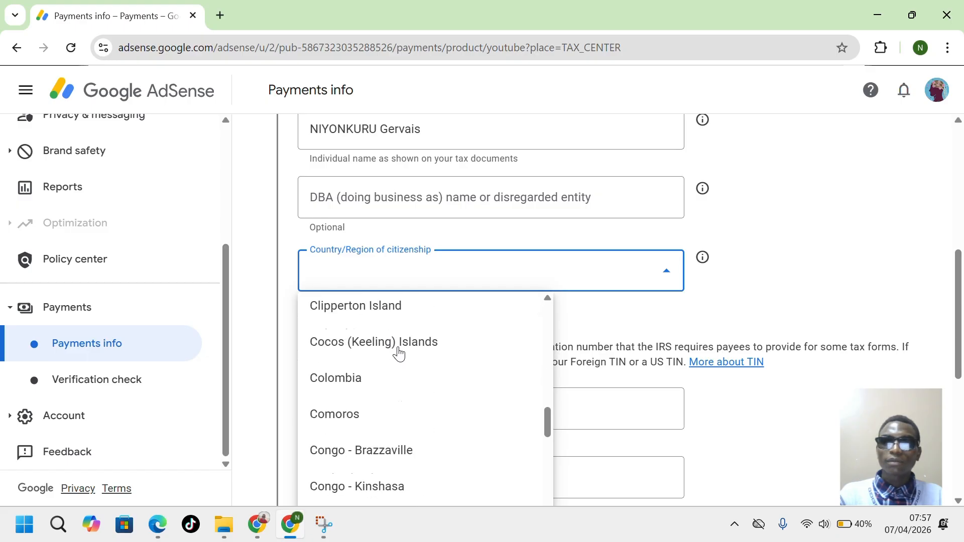
scroll(400, 354, down, 15)
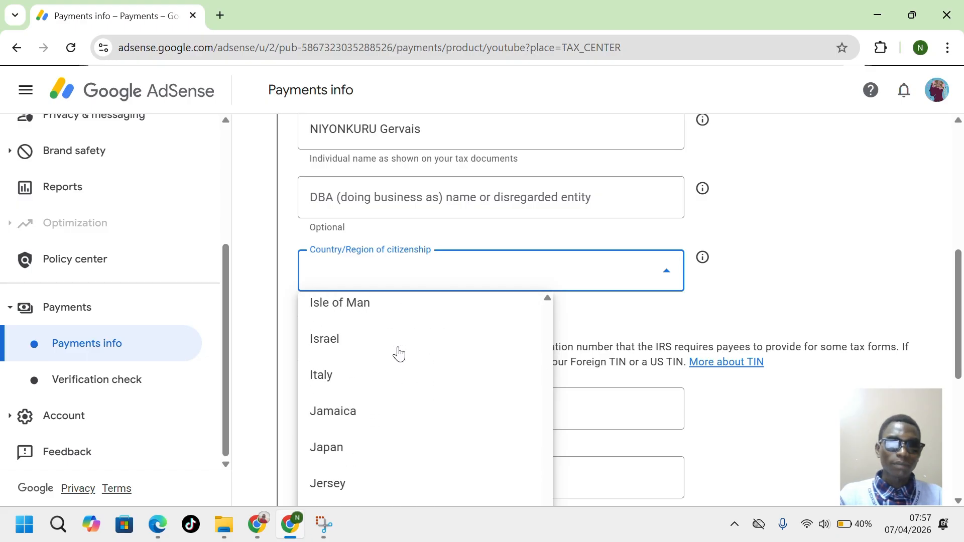
scroll(399, 354, down, 15)
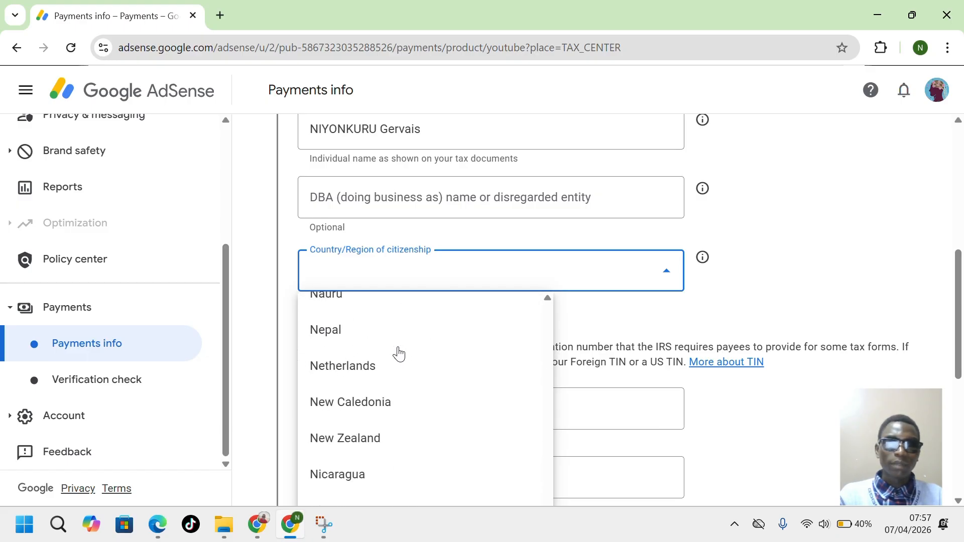
scroll(400, 354, down, 15)
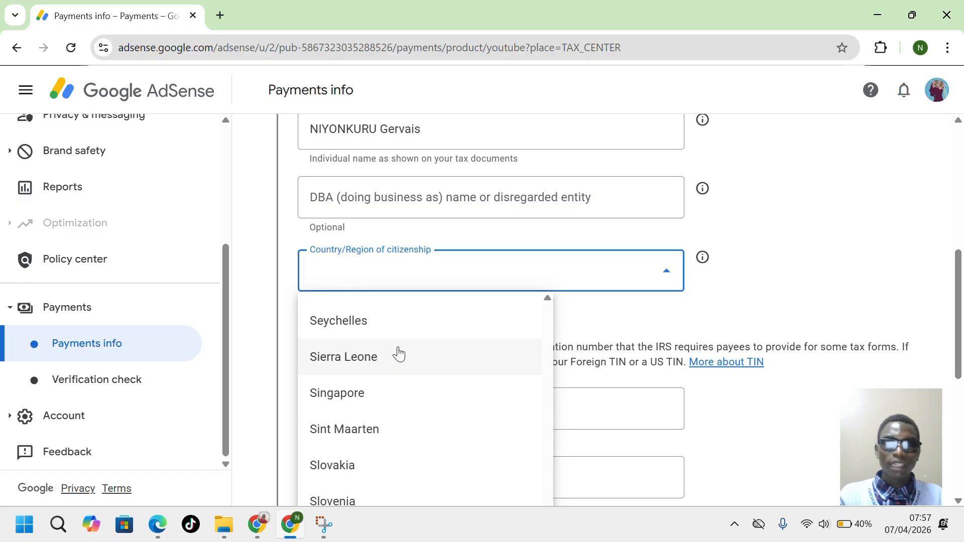
scroll(400, 354, up, 15)
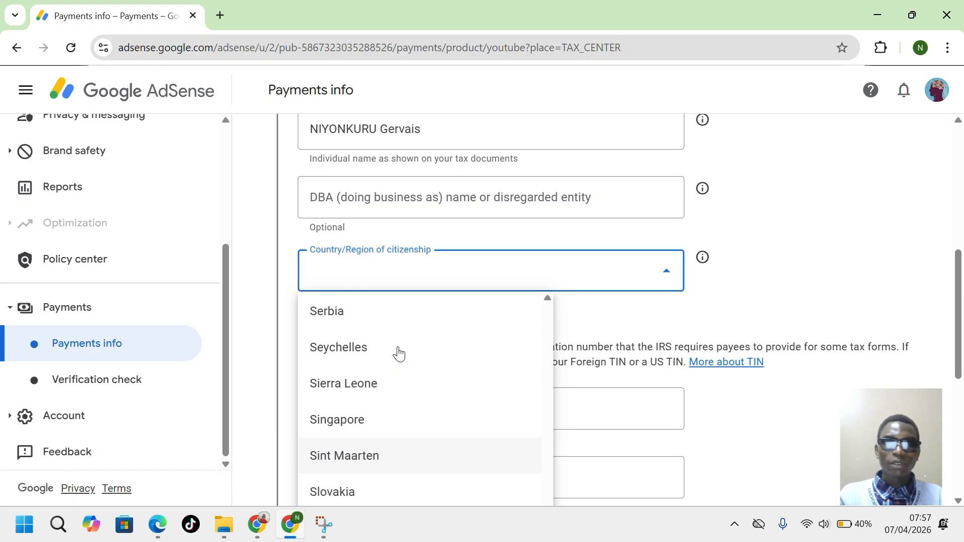
scroll(397, 351, up, 2)
scroll(382, 396, down, 1)
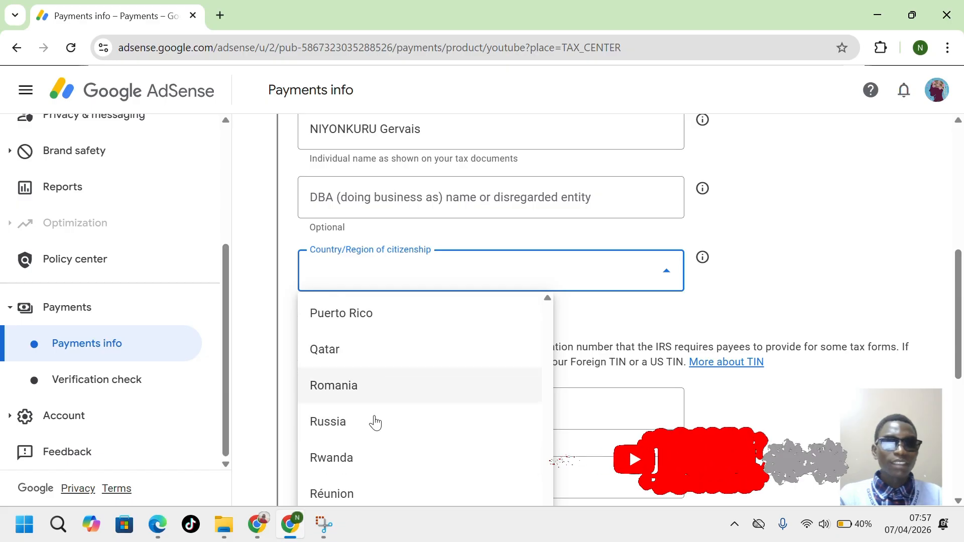
click(360, 467)
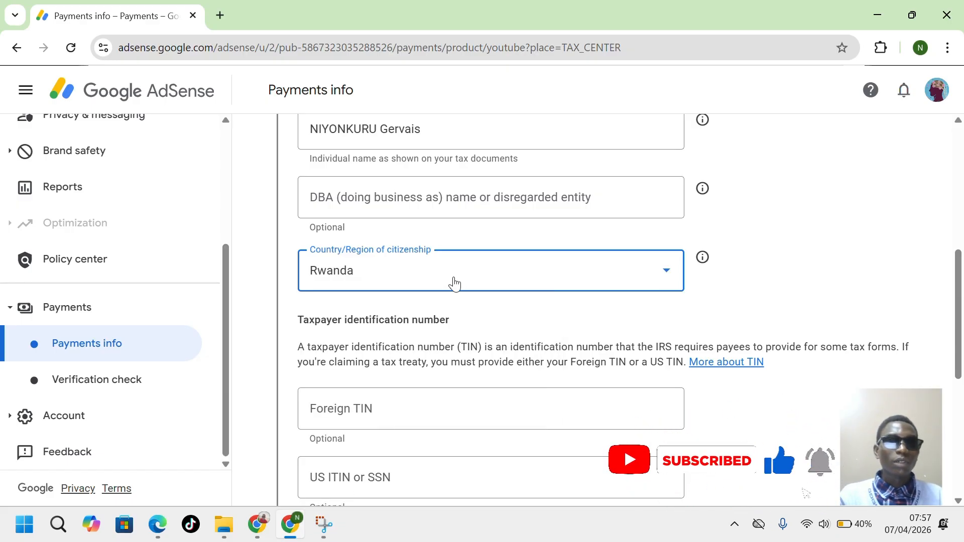
scroll(452, 372, down, 1)
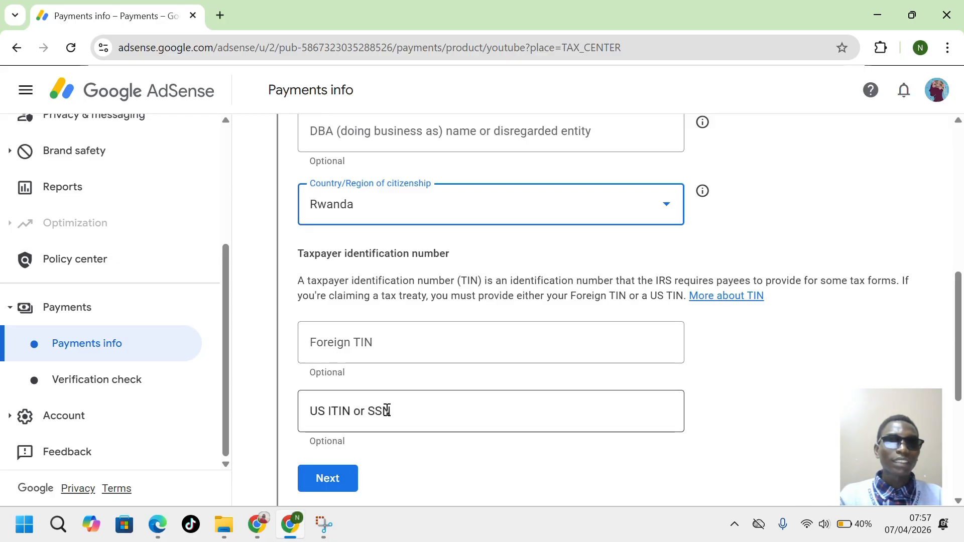
scroll(354, 372, down, 2)
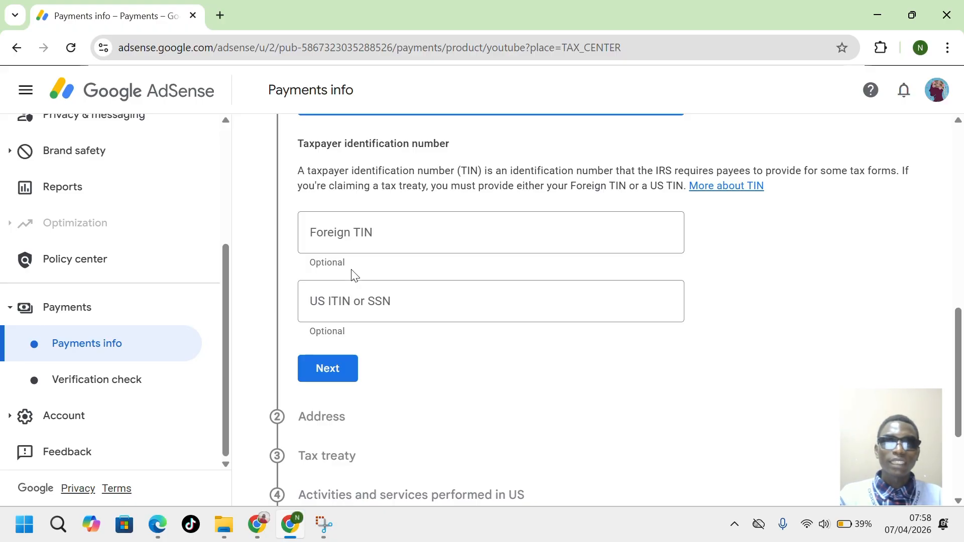
scroll(355, 276, up, 1)
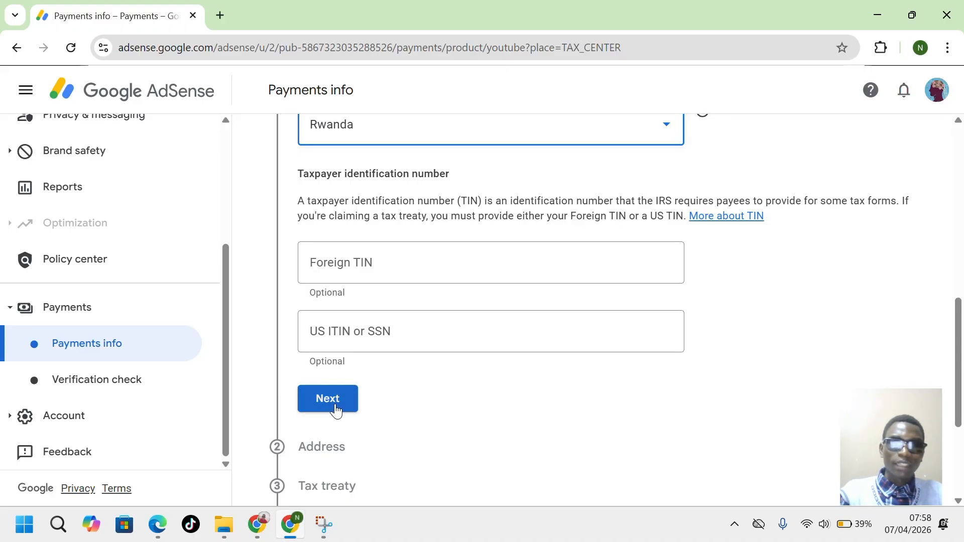
scroll(483, 323, up, 5)
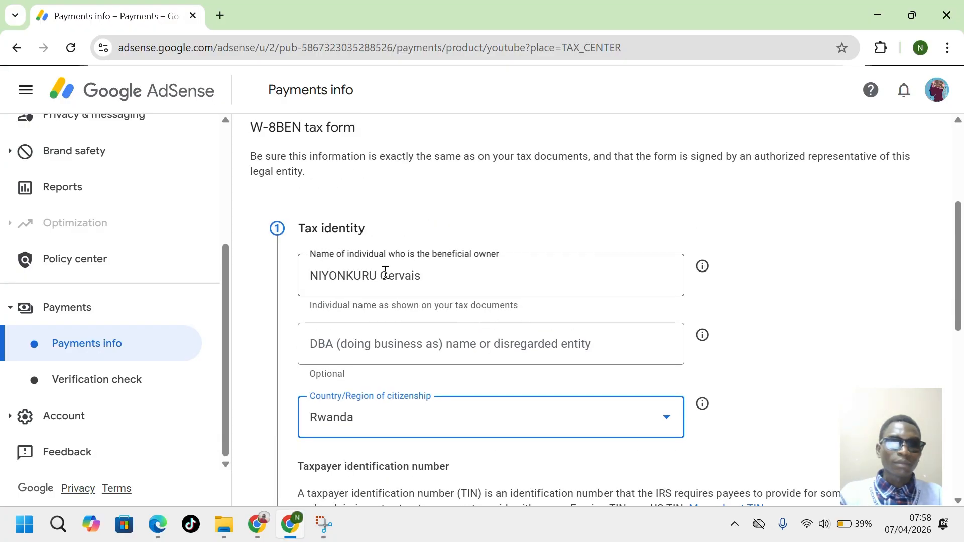
scroll(432, 312, down, 3)
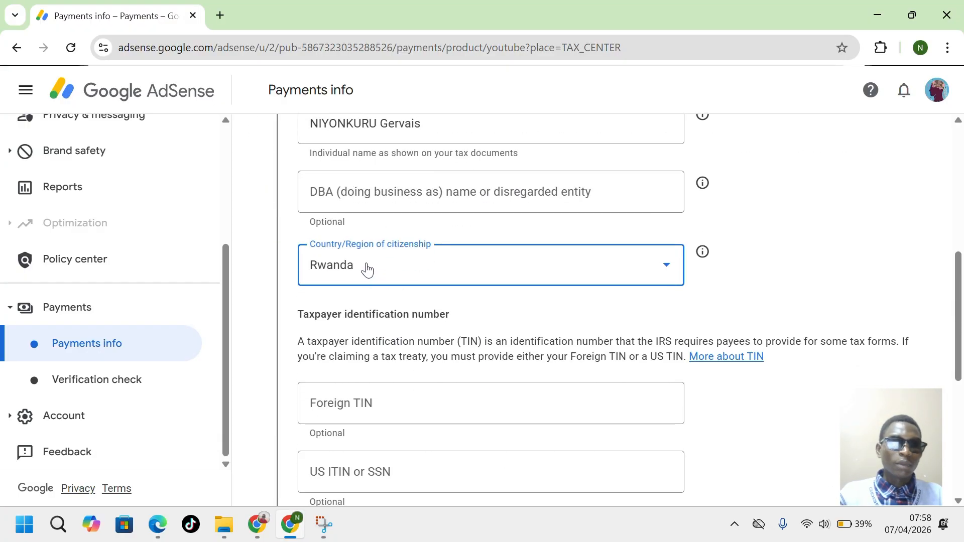
scroll(392, 359, down, 4)
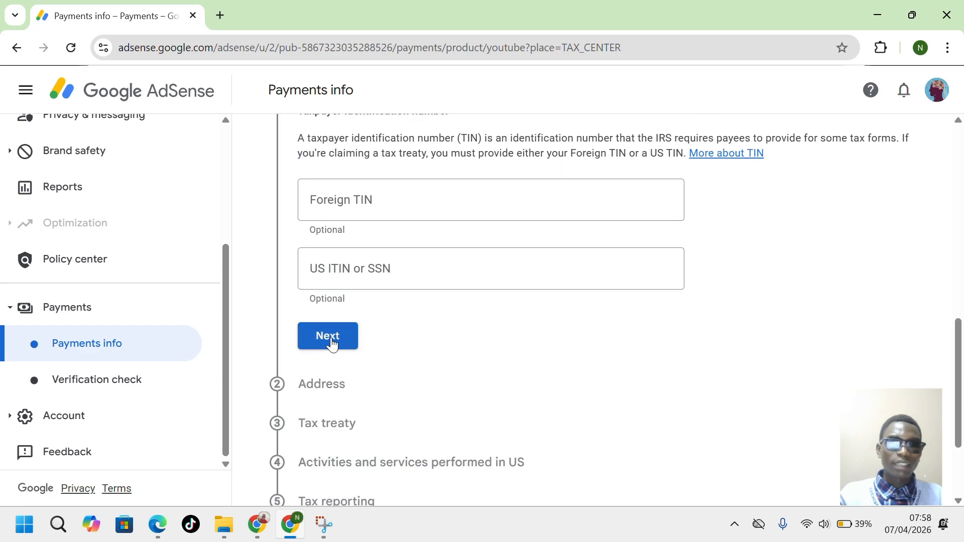
Go to the Address step, type 'KN18Avenue' as the street address, then clear it.
click(332, 346)
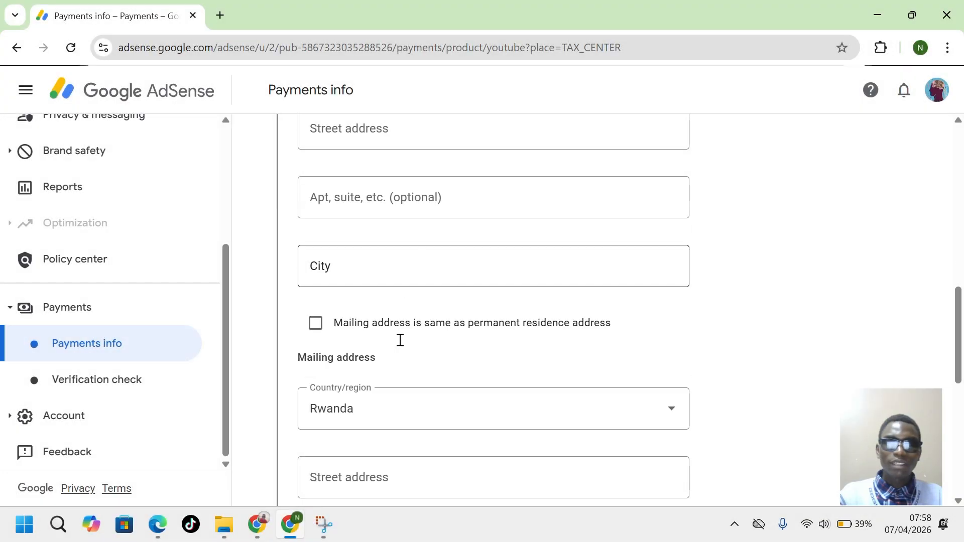
scroll(400, 340, up, 3)
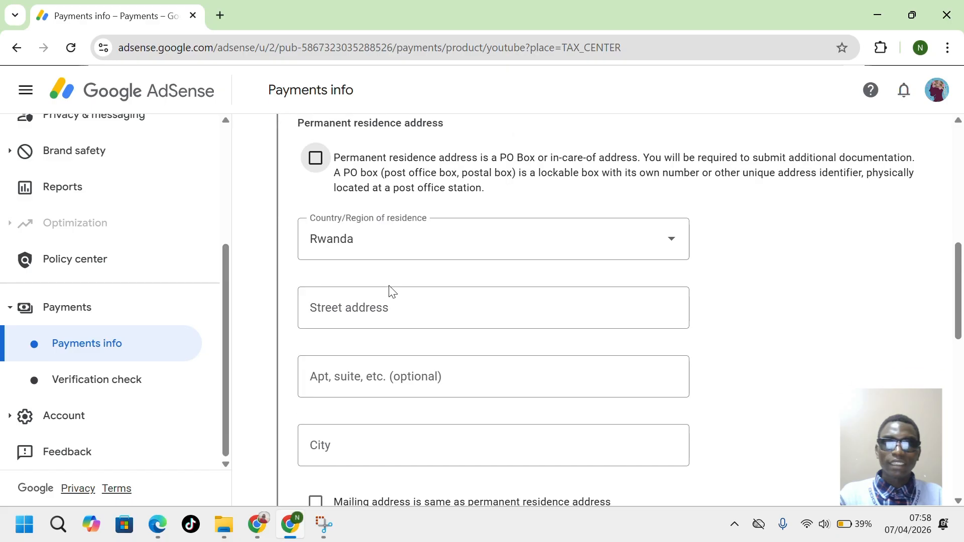
scroll(415, 239, up, 1)
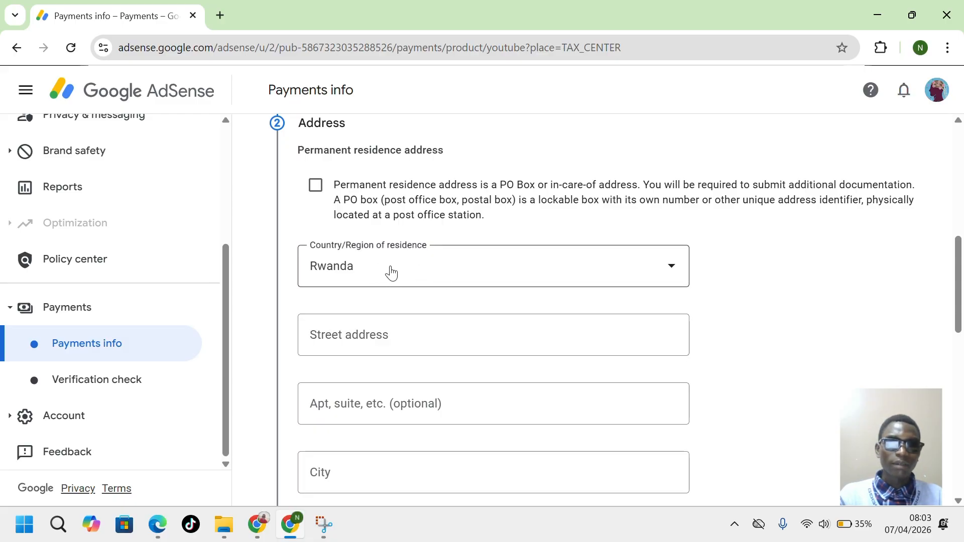
click(417, 337)
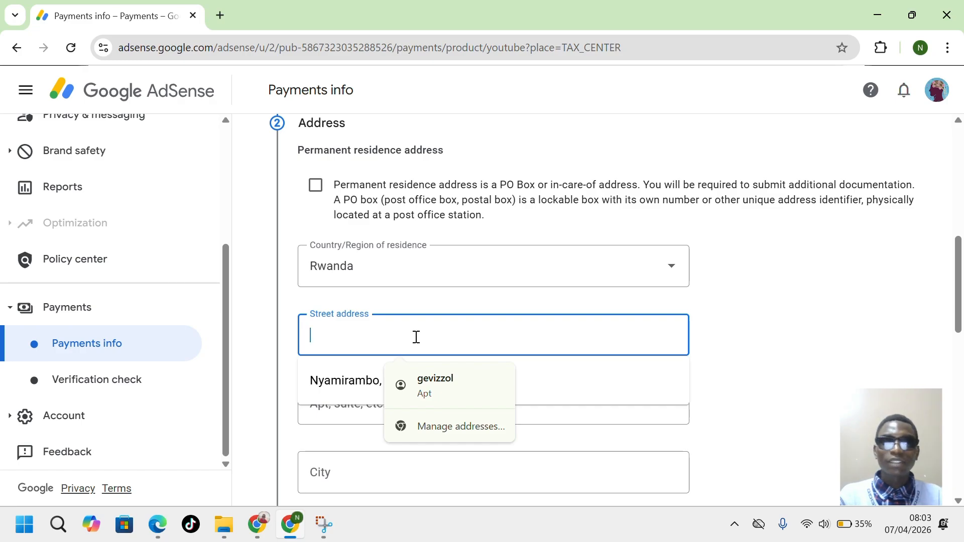
key(Caps_Lock)
text(KN)
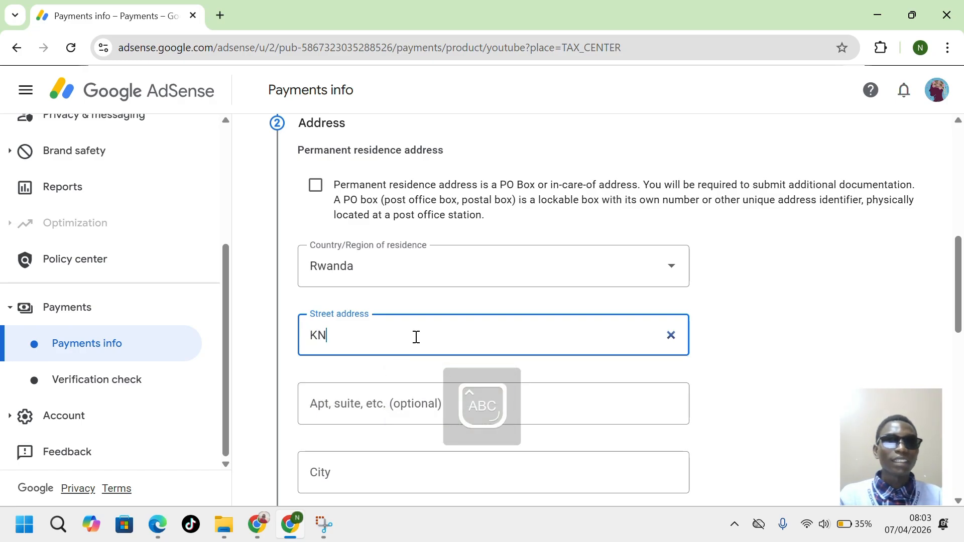
key(Caps_Lock)
text(1)
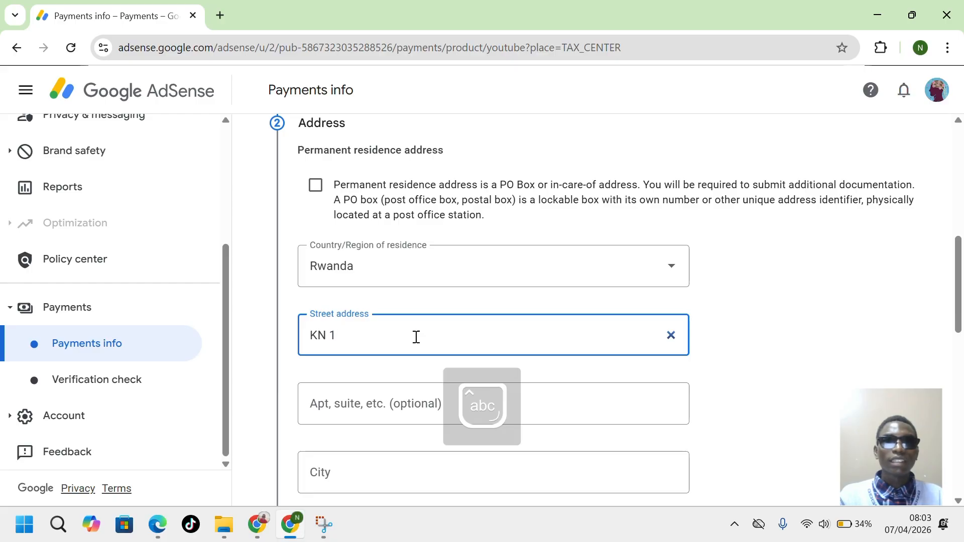
text(8)
key(Caps_Lock)
text(A)
key(Caps_Lock)
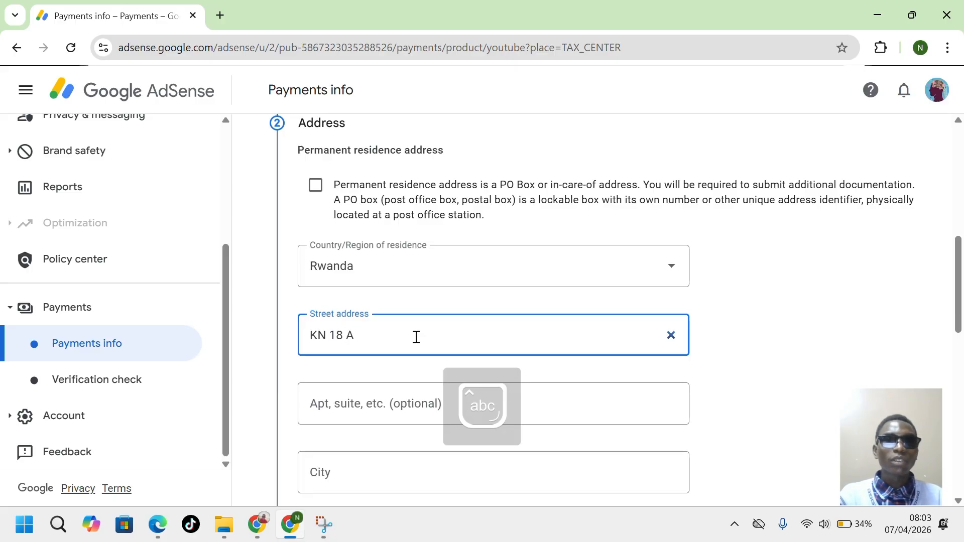
text(venue)
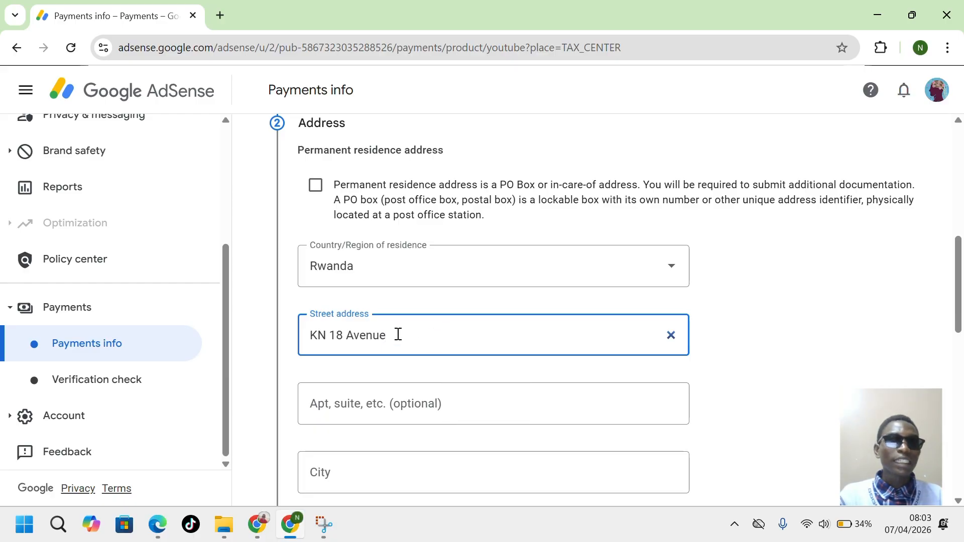
drag(395, 335, 311, 341)
key(ctrl+c)
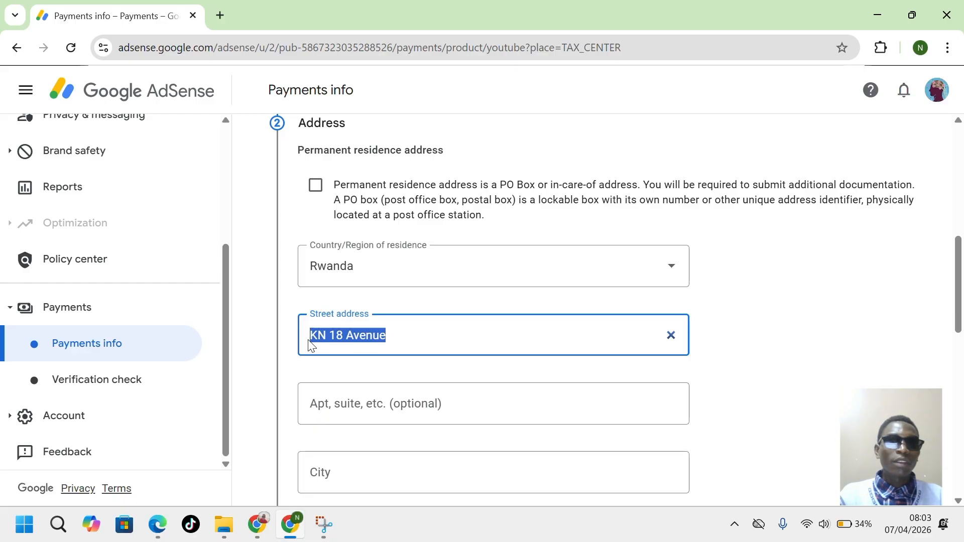
key(BackSpace)
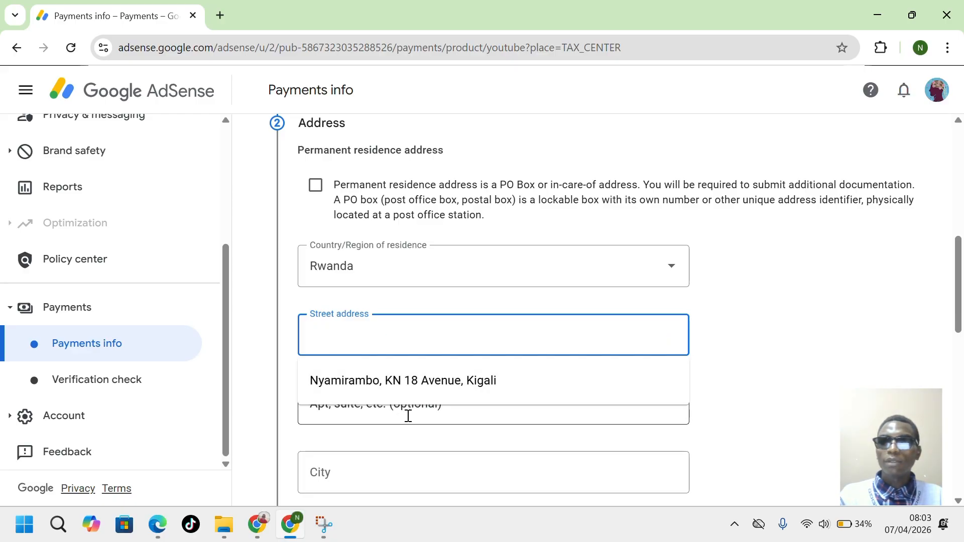
Paste the avenue into the apartment field and autofill street, apartment and city from the saved address.
click(408, 415)
key(ctrl+v)
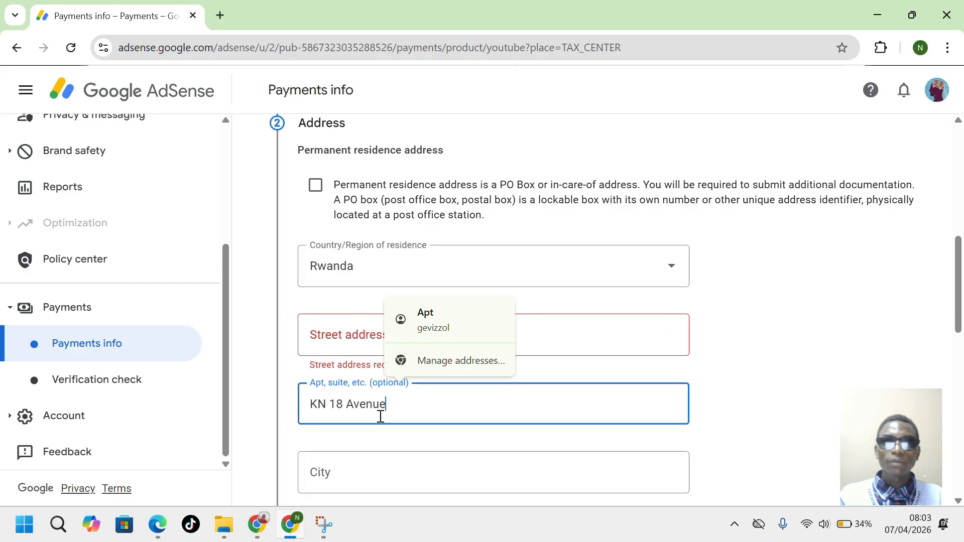
click(409, 343)
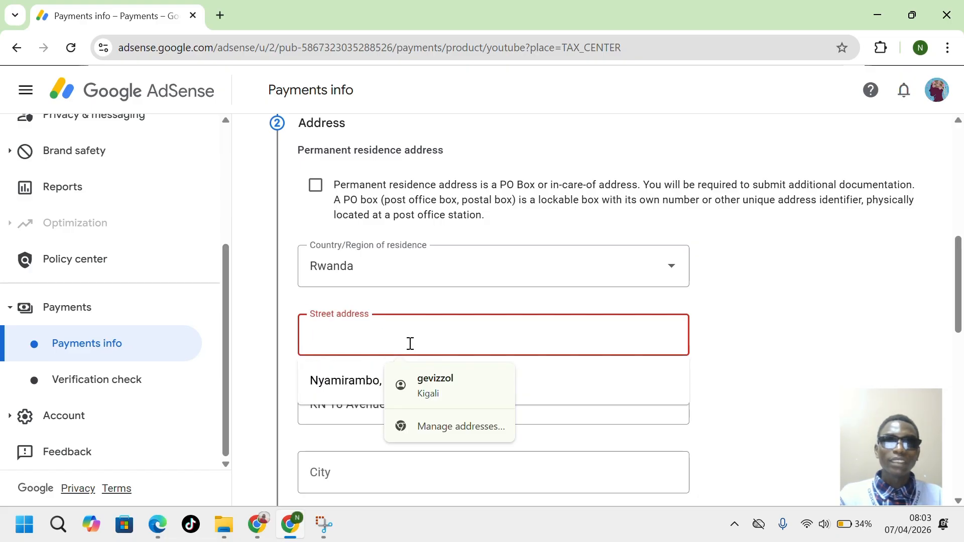
text(Nya)
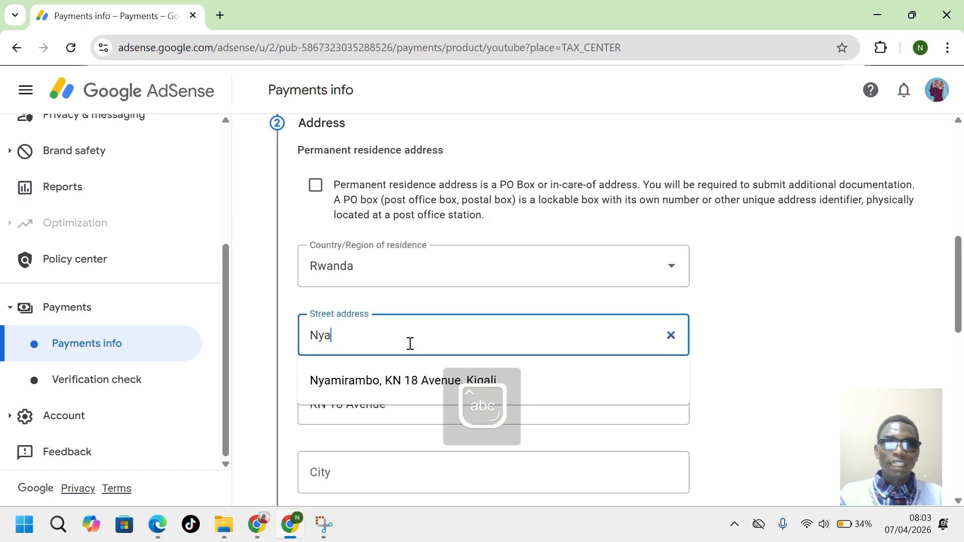
click(367, 389)
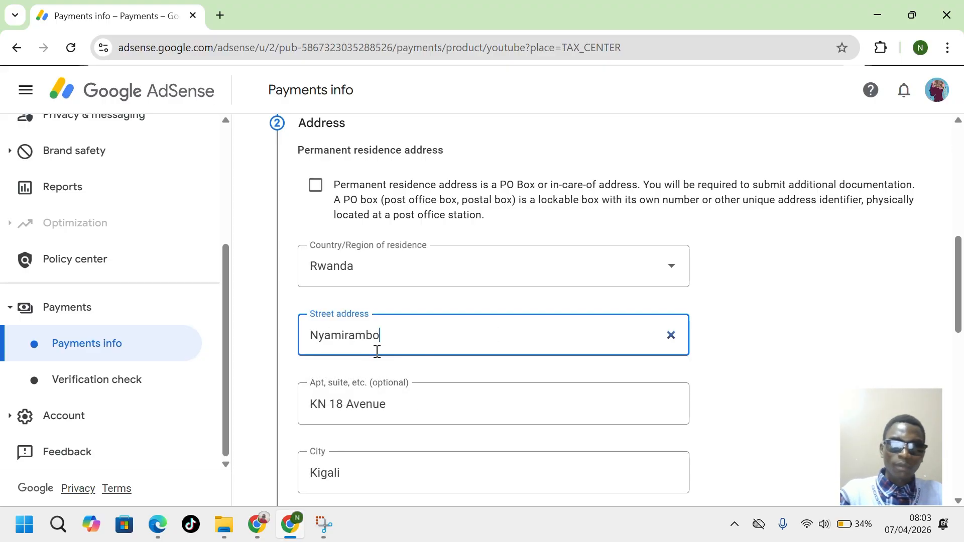
drag(383, 337, 311, 346)
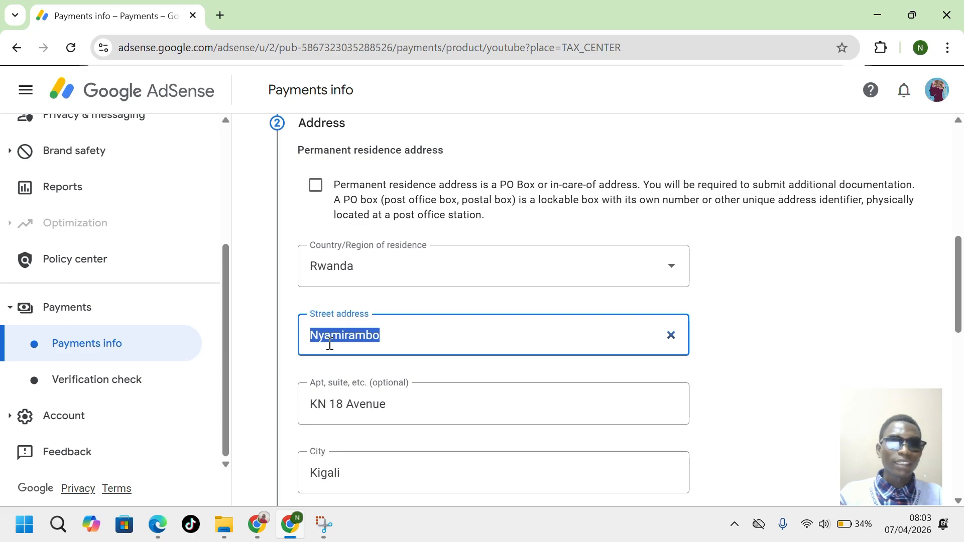
double_click(404, 409)
drag(405, 409, 317, 409)
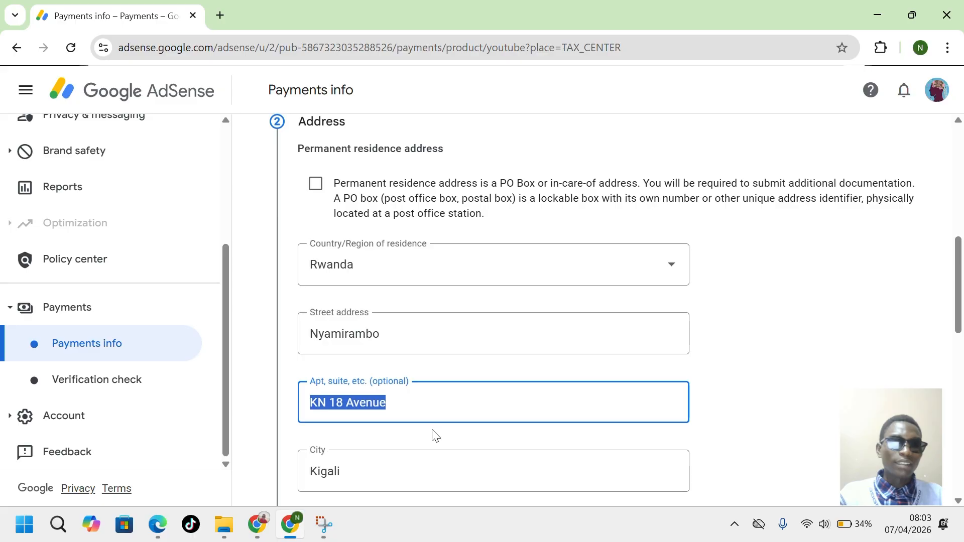
Check the city field entry and dismiss its suggestions.
scroll(436, 436, down, 1)
click(430, 402)
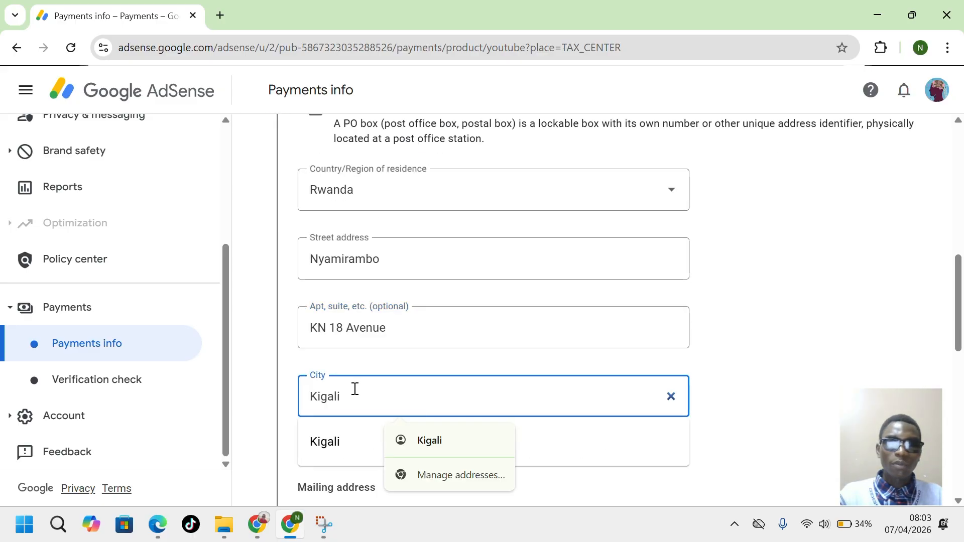
click(764, 338)
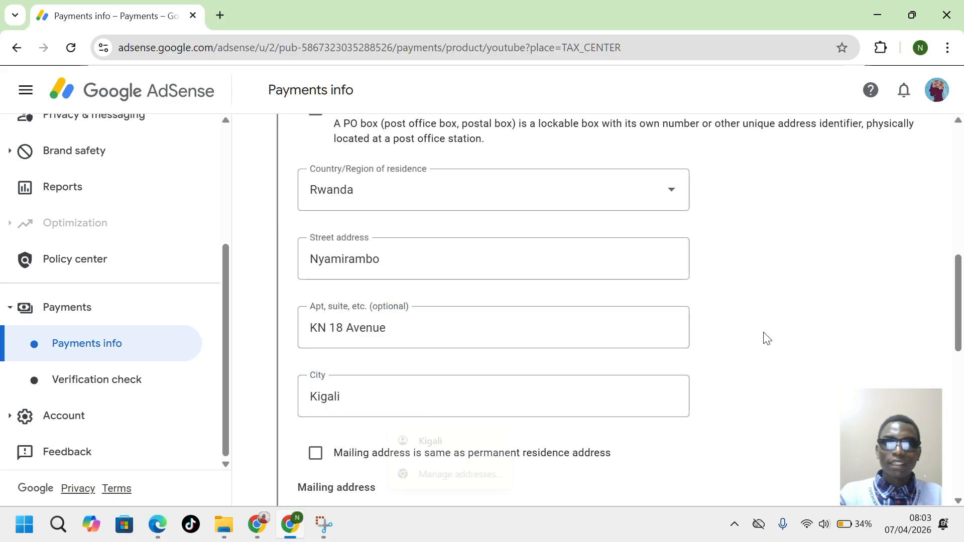
scroll(592, 388, down, 3)
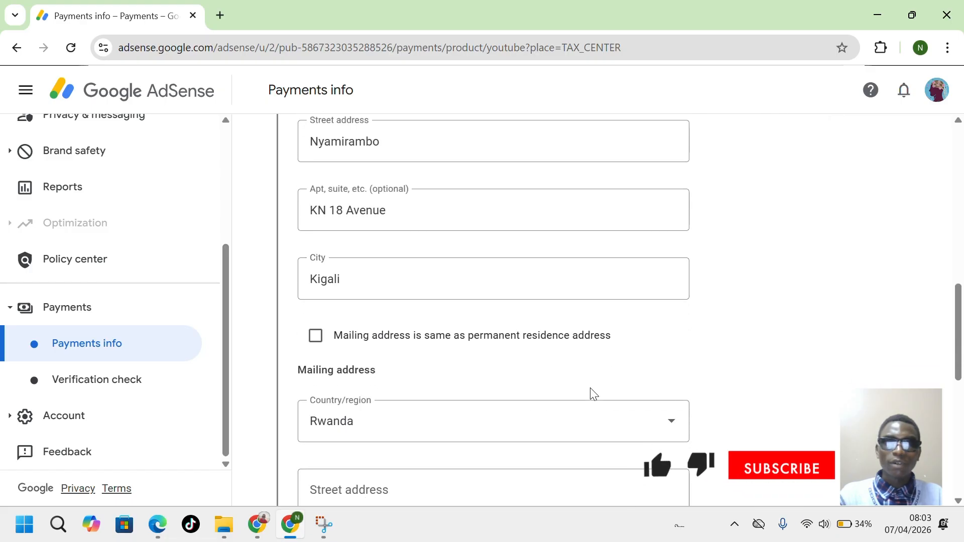
scroll(590, 394, down, 1)
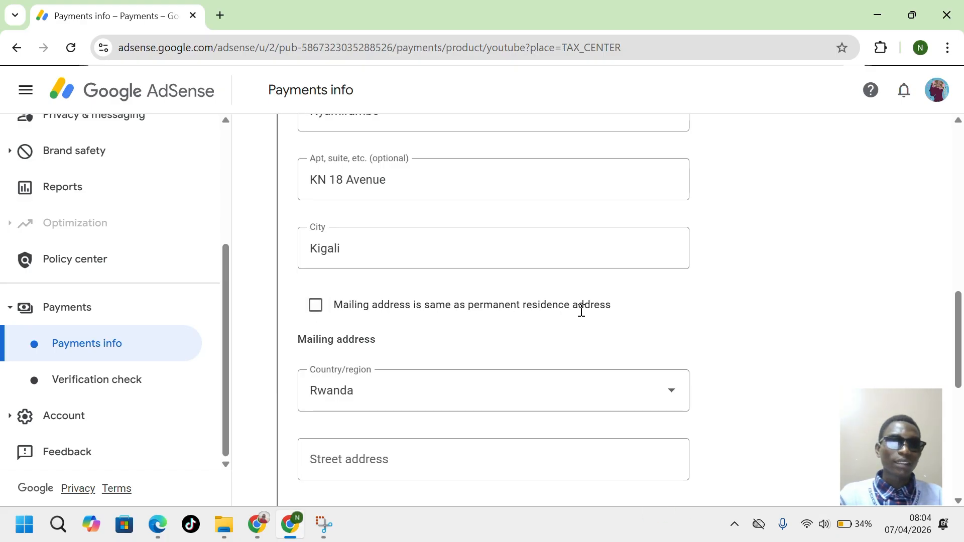
scroll(463, 366, down, 3)
scroll(463, 366, up, 1)
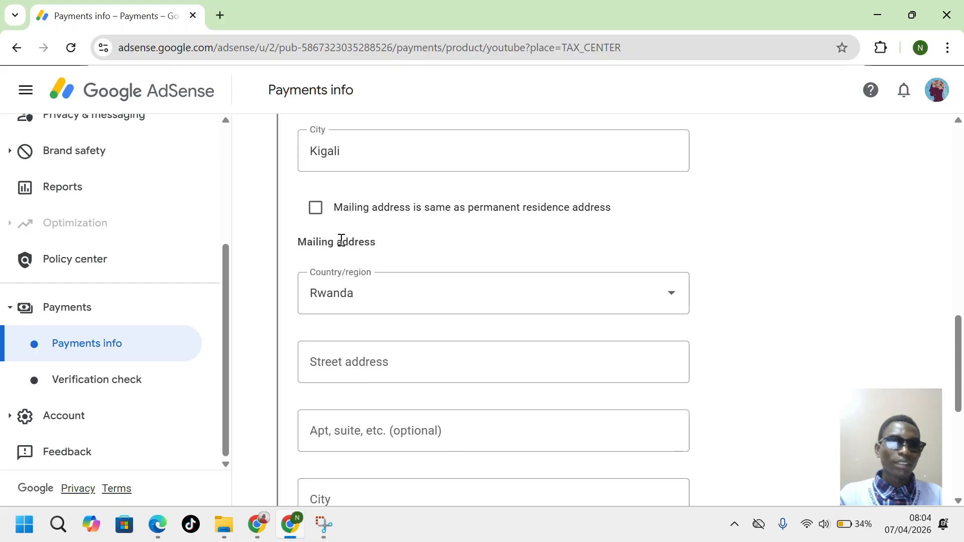
Keep the mailing address same as the permanent residence and save the Address step.
click(315, 215)
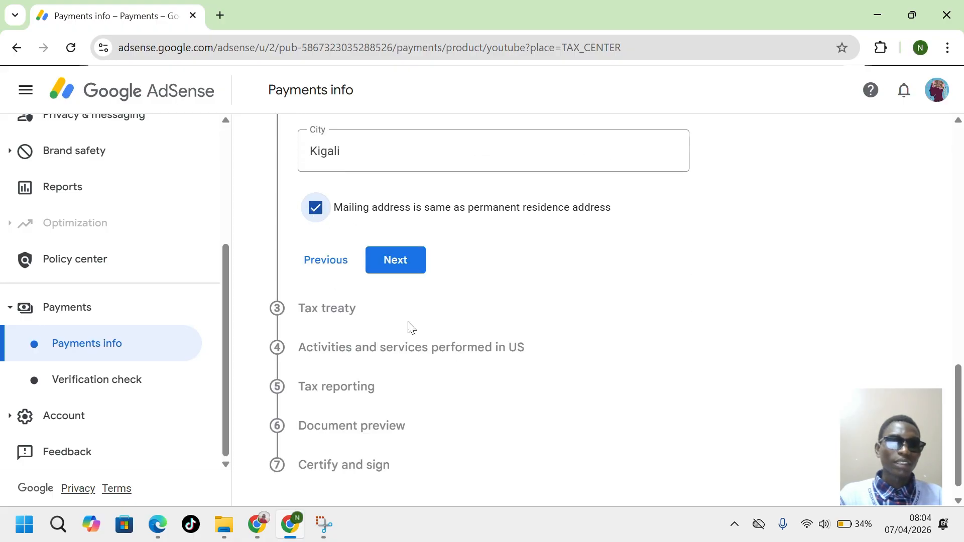
scroll(410, 326, up, 5)
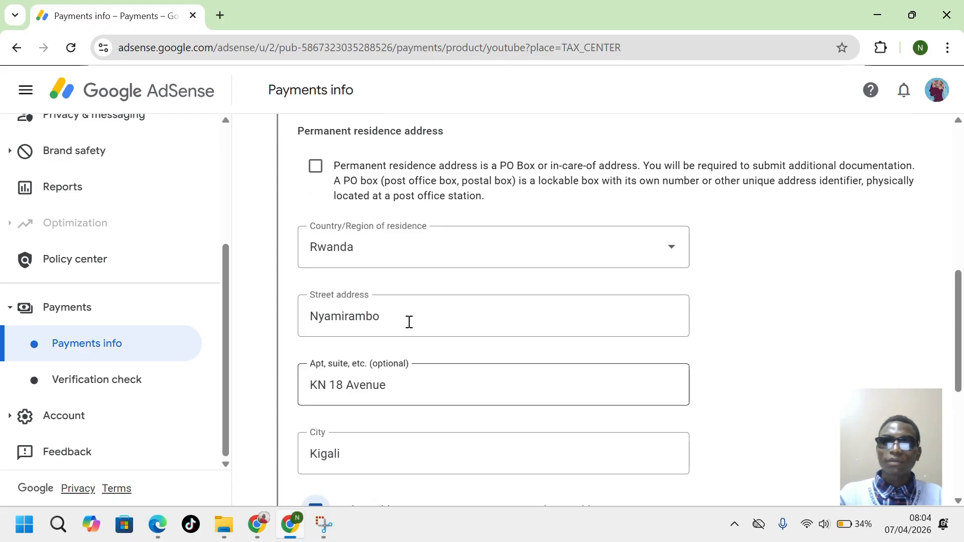
scroll(409, 323, up, 4)
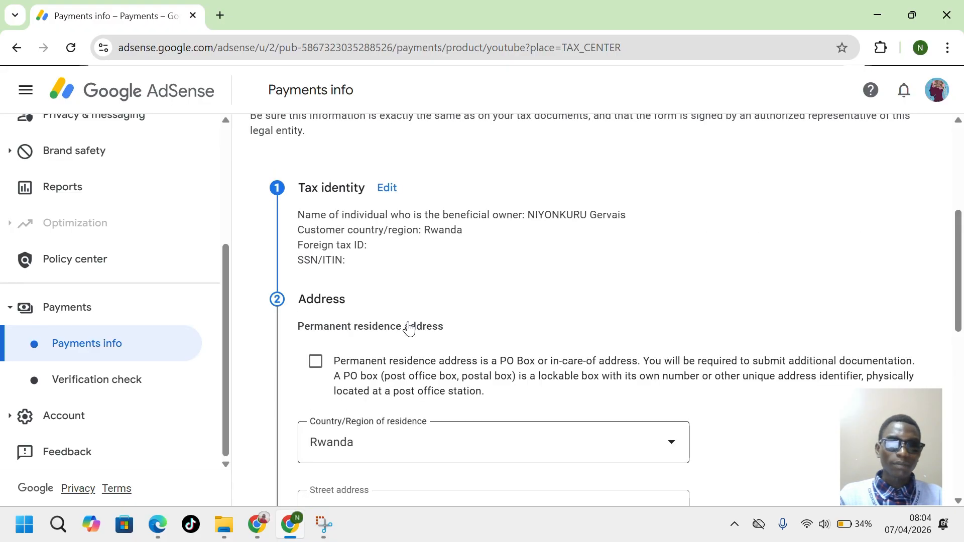
scroll(410, 327, down, 2)
scroll(410, 329, up, 1)
scroll(409, 328, down, 1)
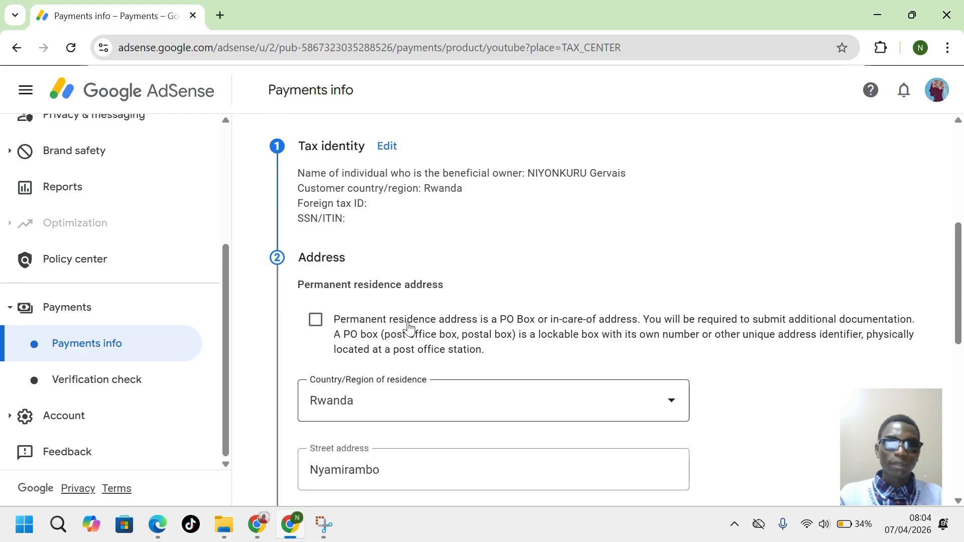
scroll(409, 327, down, 1)
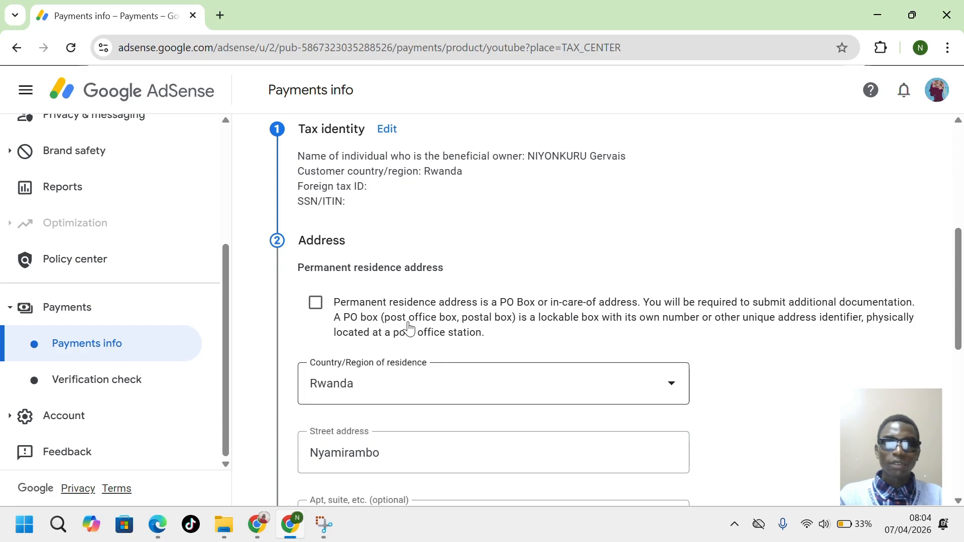
scroll(409, 329, down, 7)
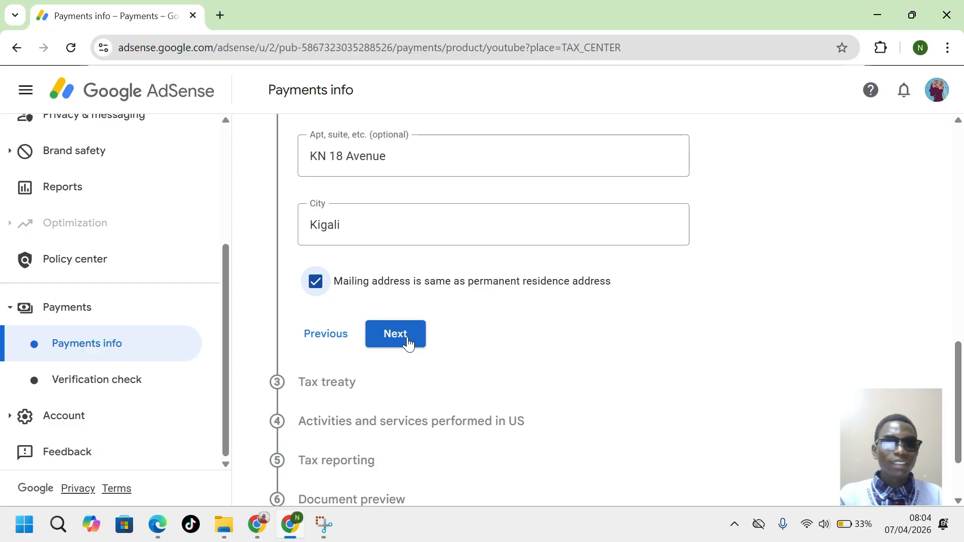
click(397, 334)
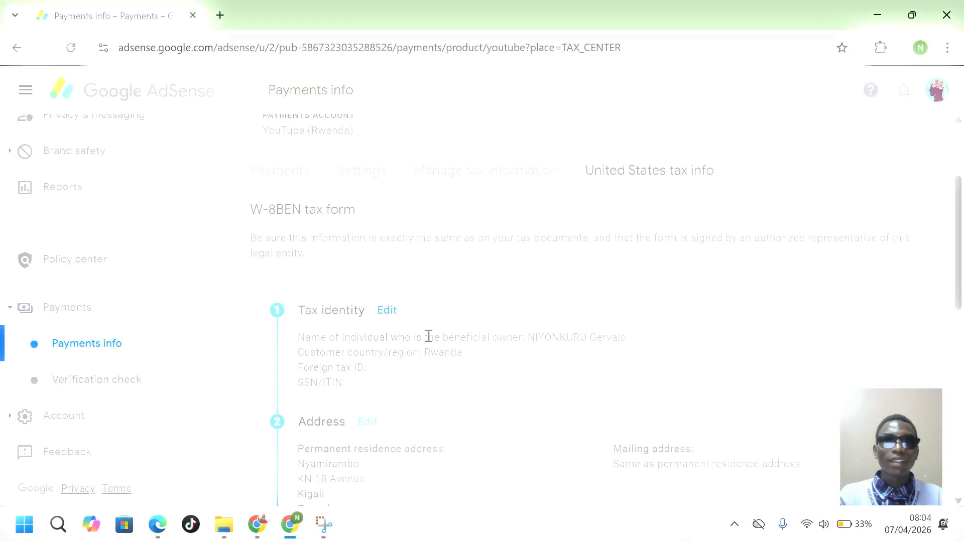
Answer 'No, I am not eligible for a reduced withholding rate' on Tax treaty and continue.
scroll(522, 397, down, 2)
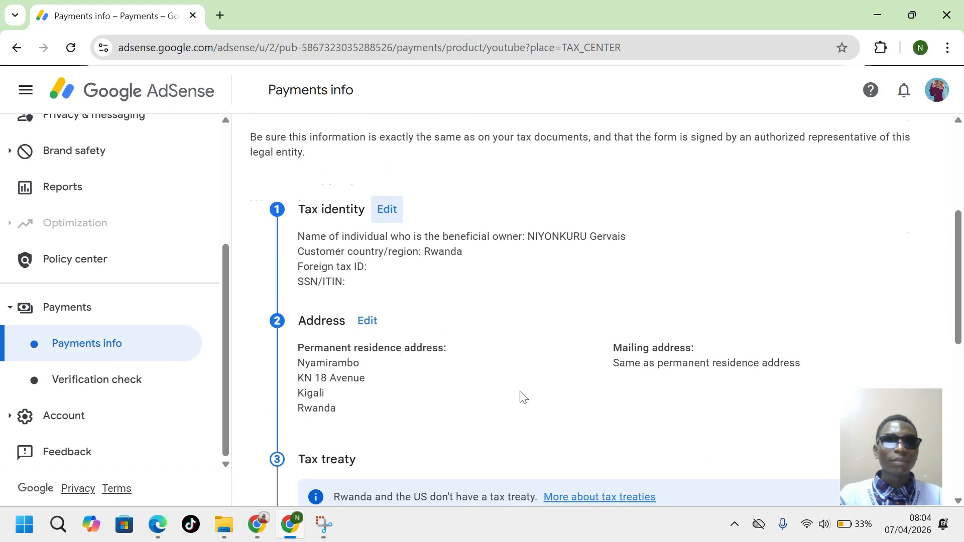
scroll(523, 397, down, 2)
scroll(510, 384, up, 2)
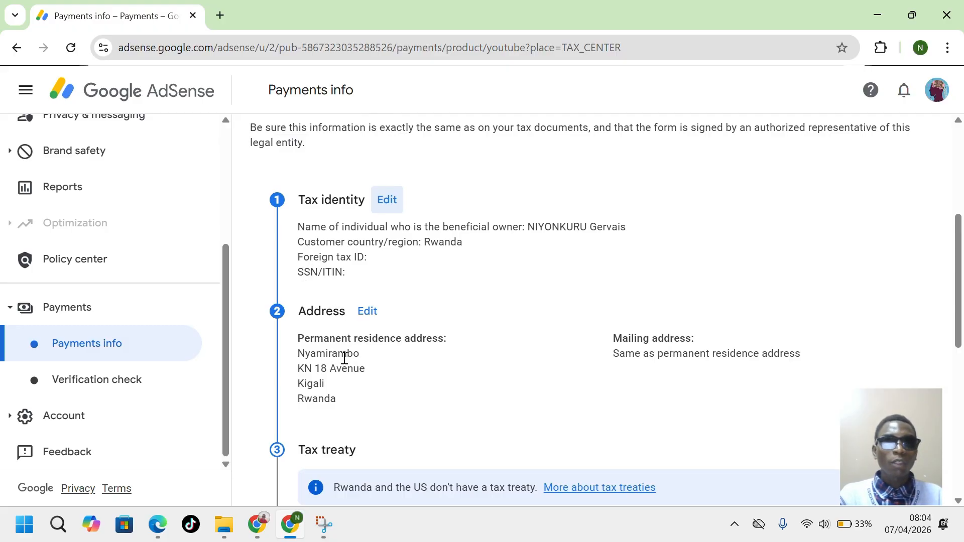
scroll(366, 387, down, 3)
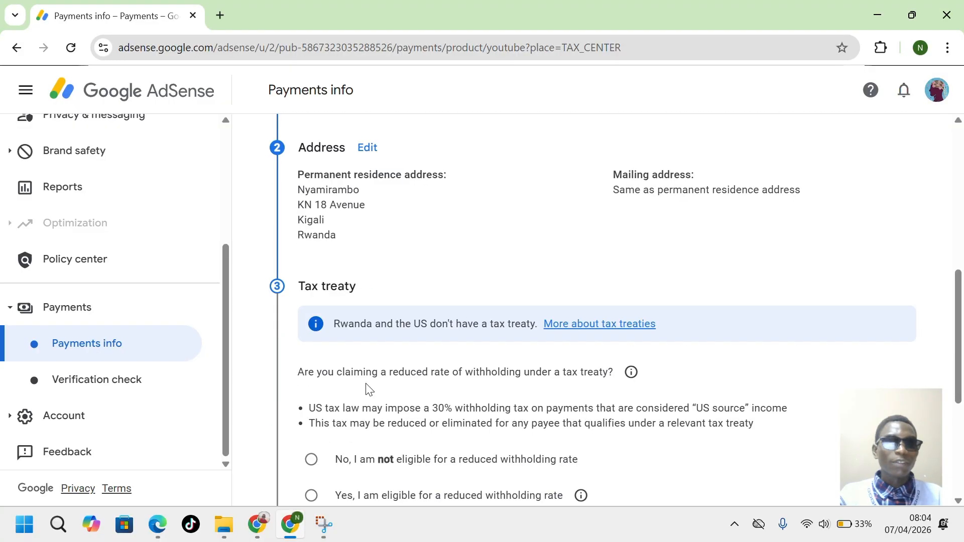
scroll(368, 388, down, 1)
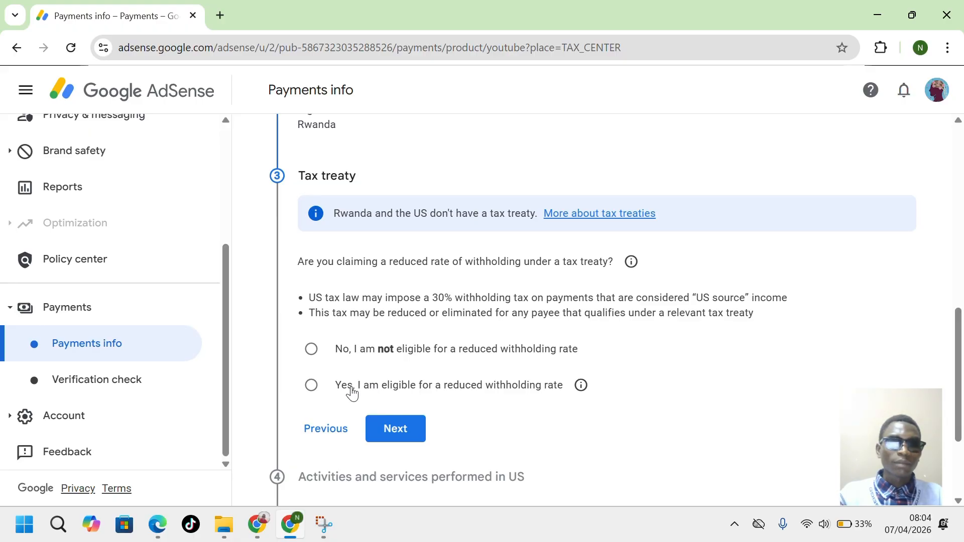
click(313, 354)
click(396, 430)
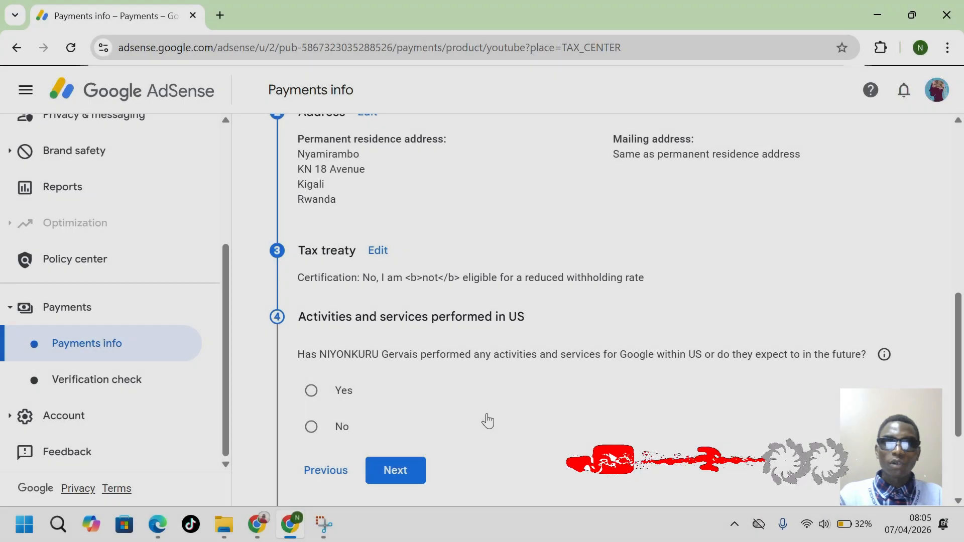
Answer No to US activities, certify all services are performed outside the US, and continue.
scroll(488, 421, down, 1)
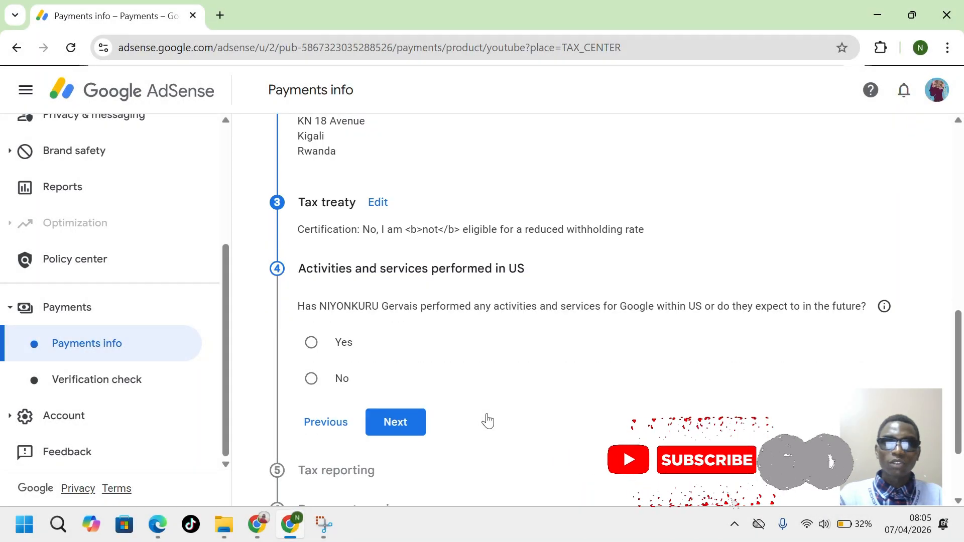
scroll(489, 421, down, 1)
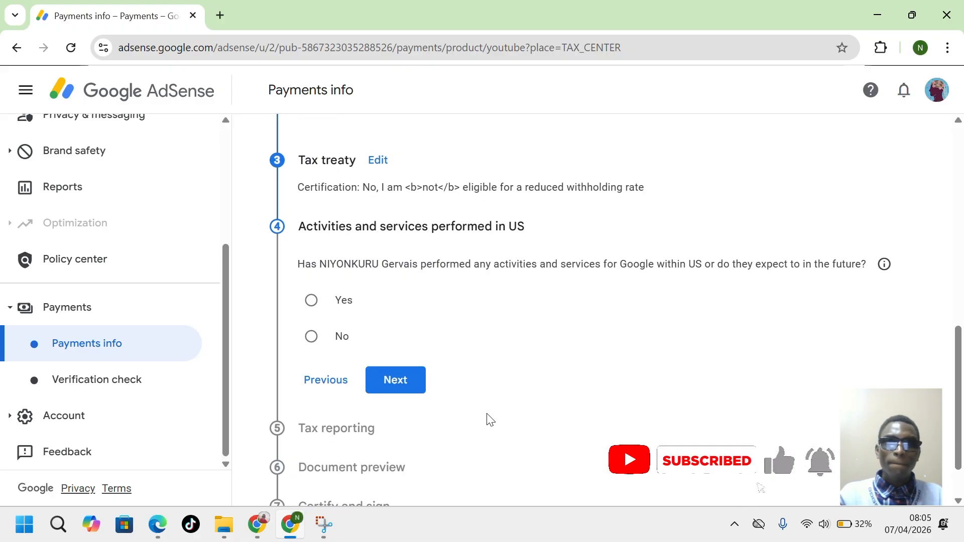
scroll(490, 421, down, 1)
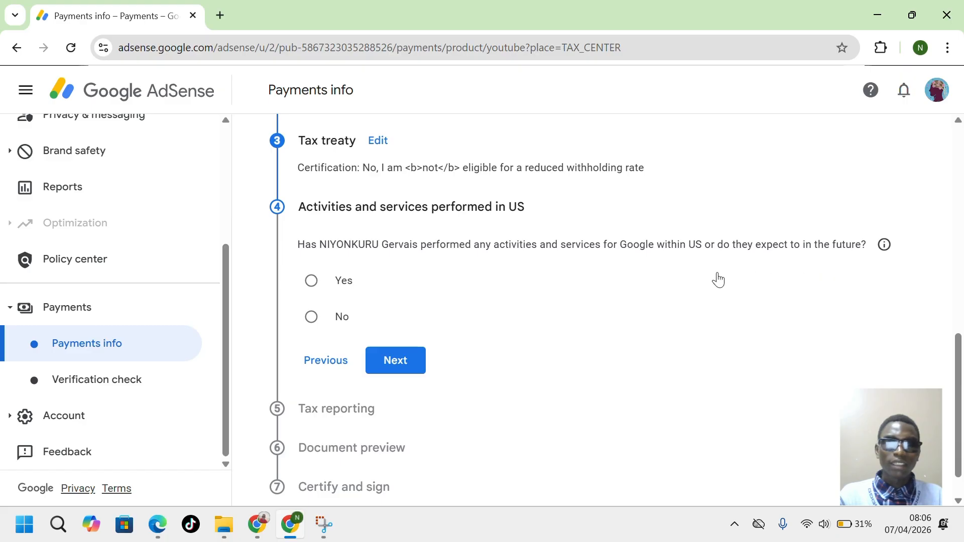
click(312, 318)
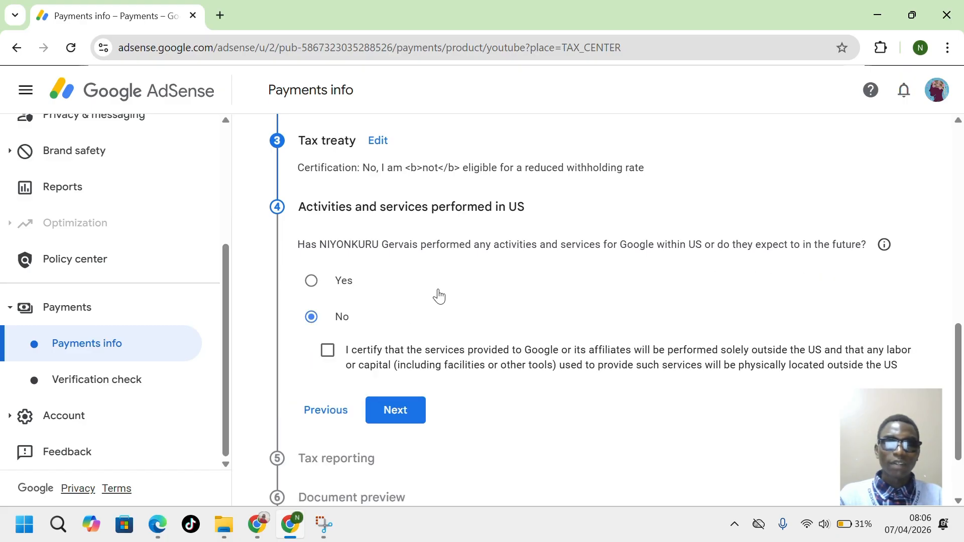
click(327, 352)
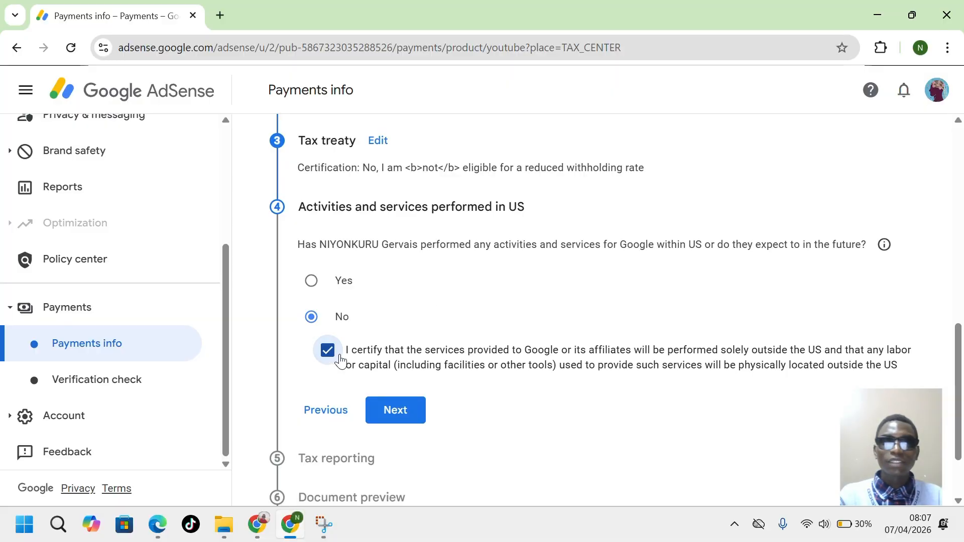
scroll(387, 370, down, 2)
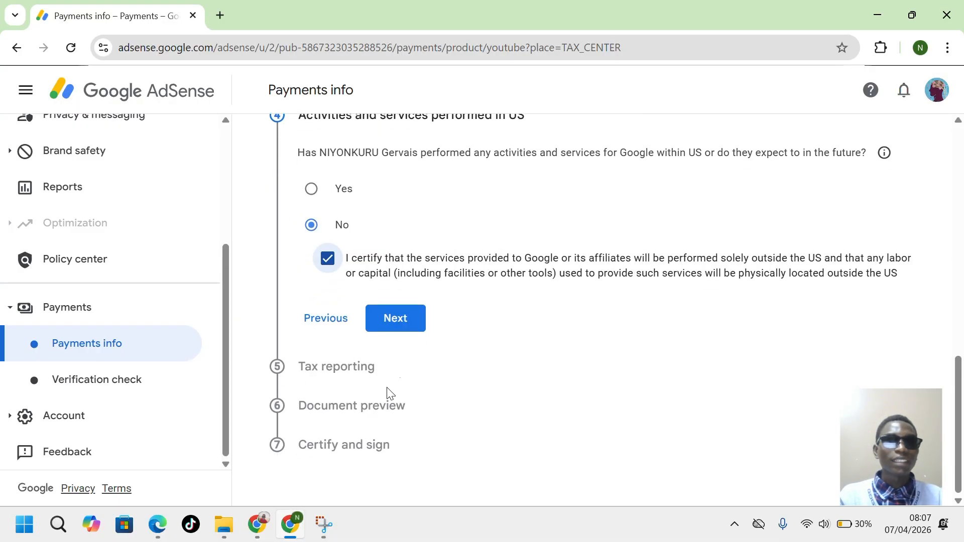
click(396, 318)
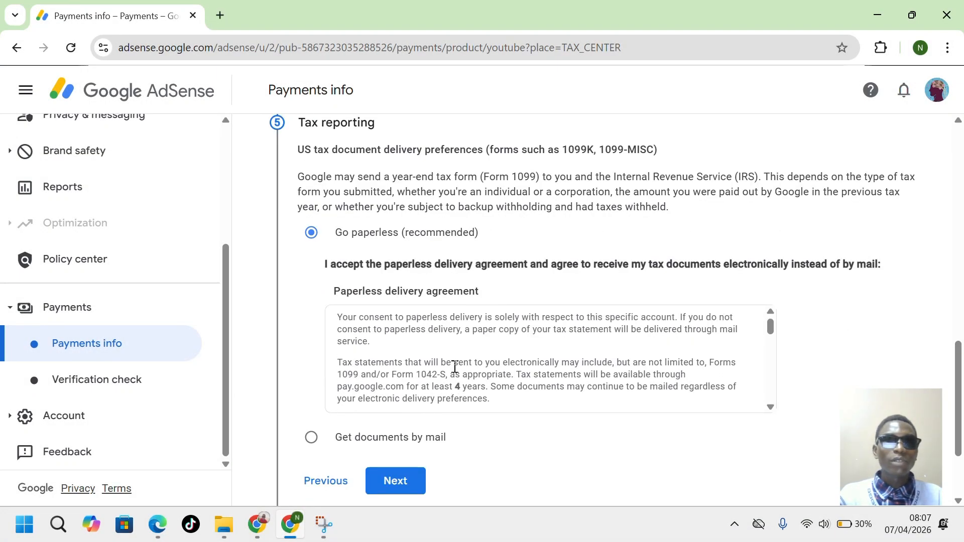
Keep 'Go paperless (recommended)' tax delivery and bring up the Document preview of Form W-8BEN: Default.pdf.
scroll(467, 316, up, 2)
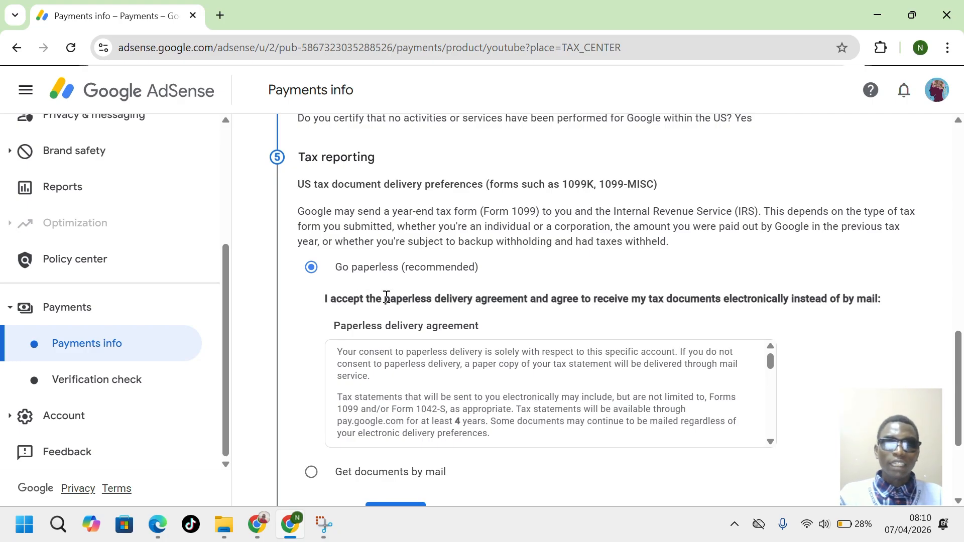
scroll(387, 298, down, 1)
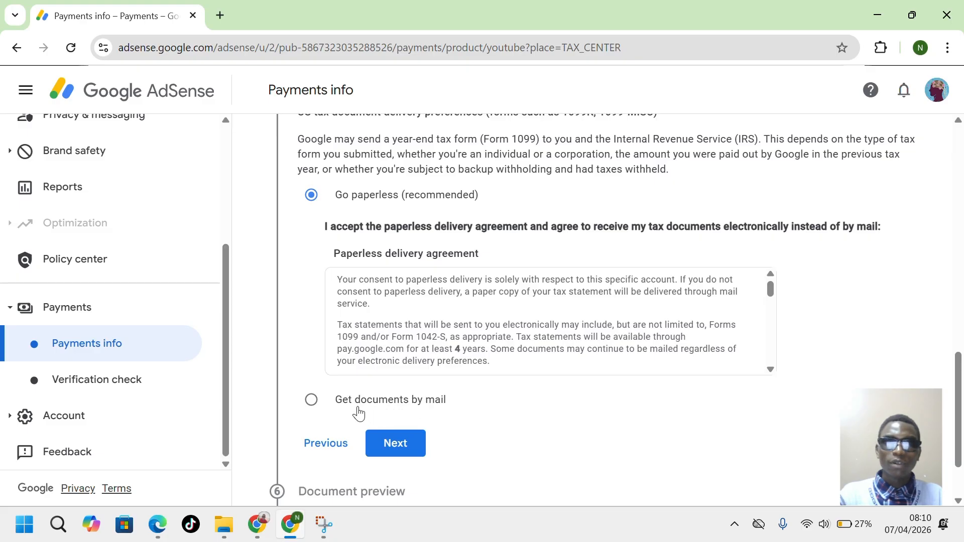
scroll(407, 380, up, 1)
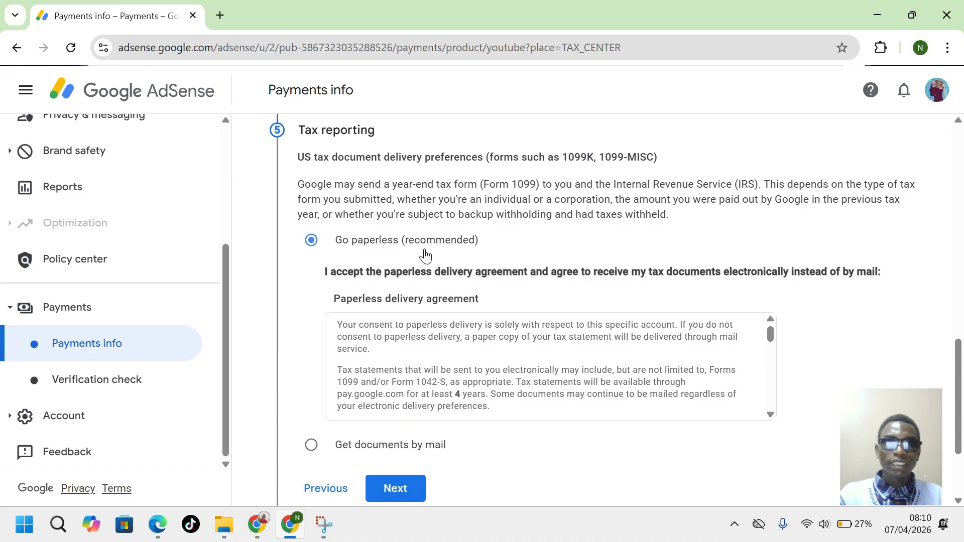
scroll(434, 311, down, 1)
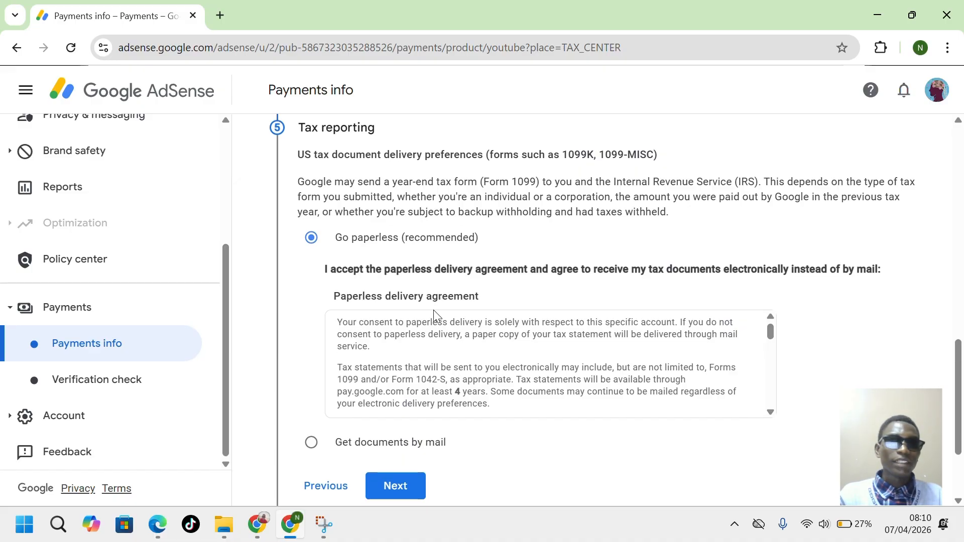
scroll(433, 309, down, 1)
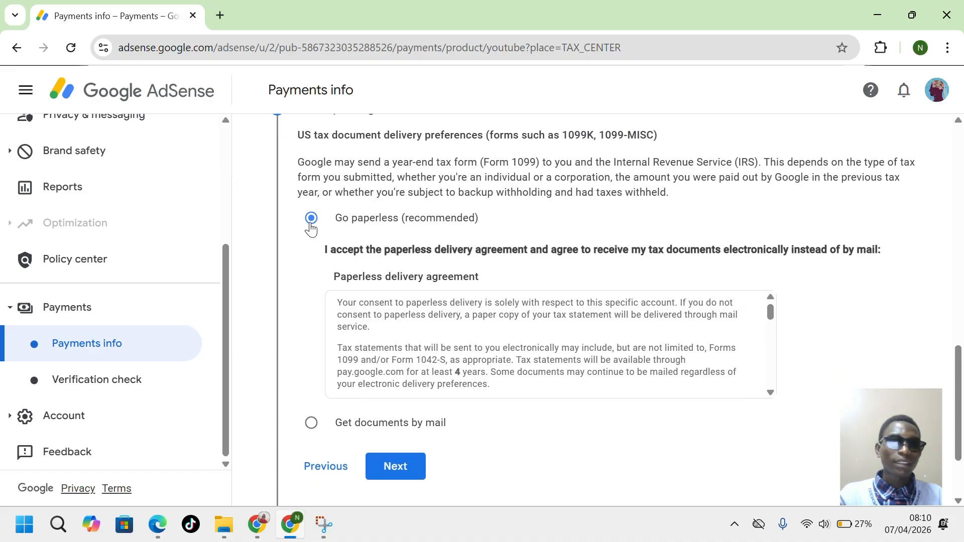
scroll(411, 326, down, 5)
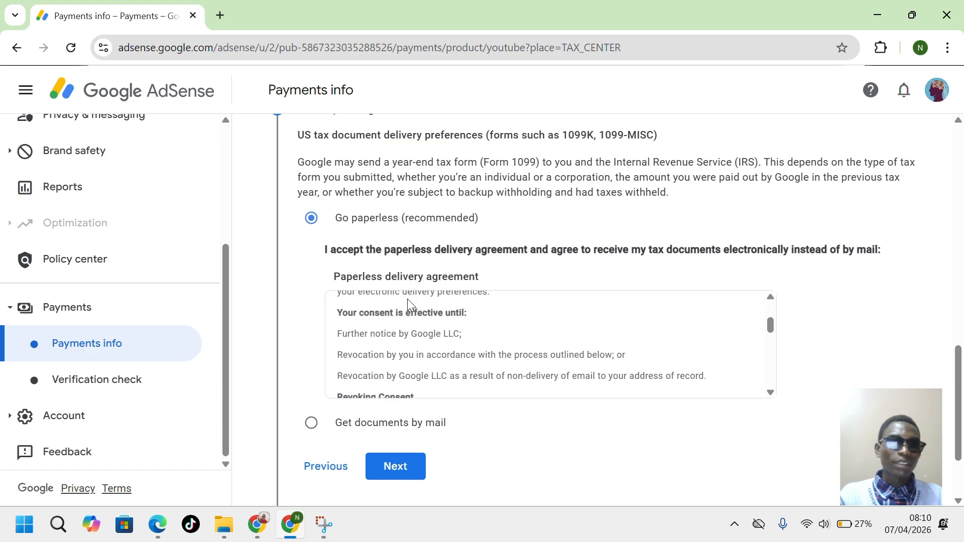
click(405, 469)
Confirm that the generated Form W-8BEN: Default.pdf tax documents have been reviewed.
scroll(471, 373, down, 1)
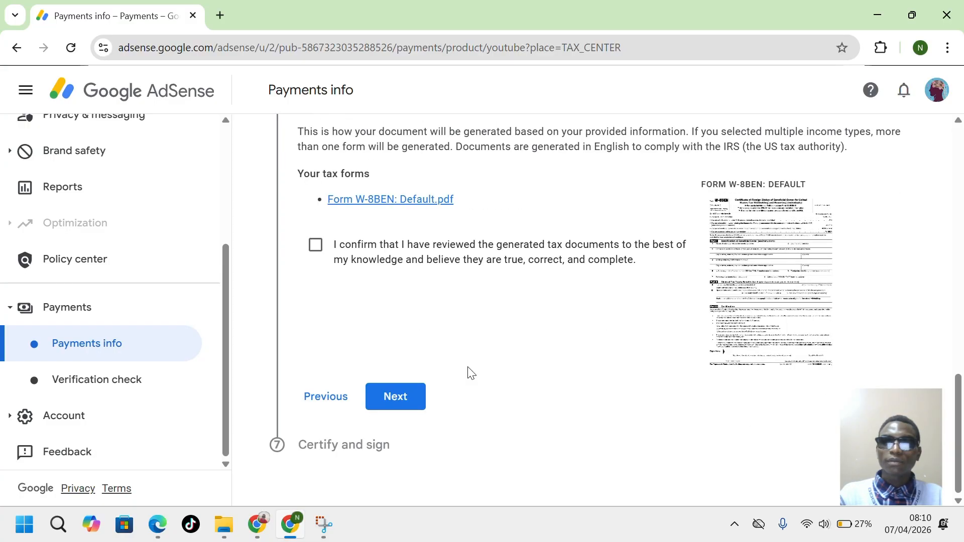
scroll(471, 373, up, 2)
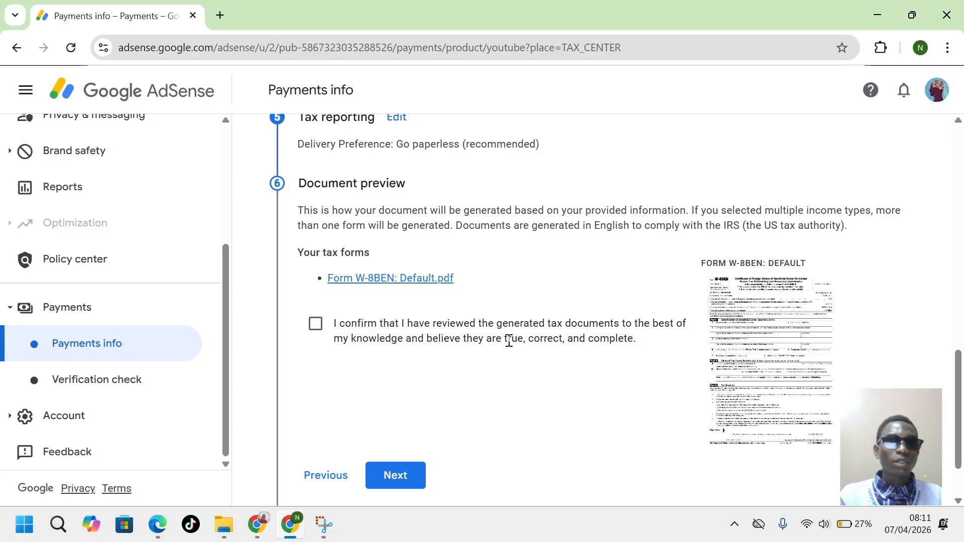
scroll(508, 344, up, 5)
scroll(510, 347, up, 6)
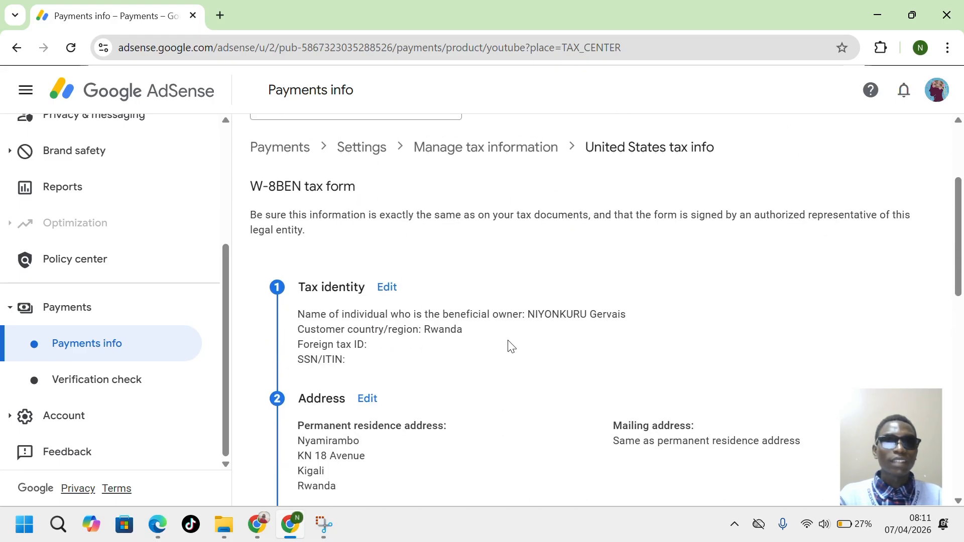
scroll(511, 347, down, 1)
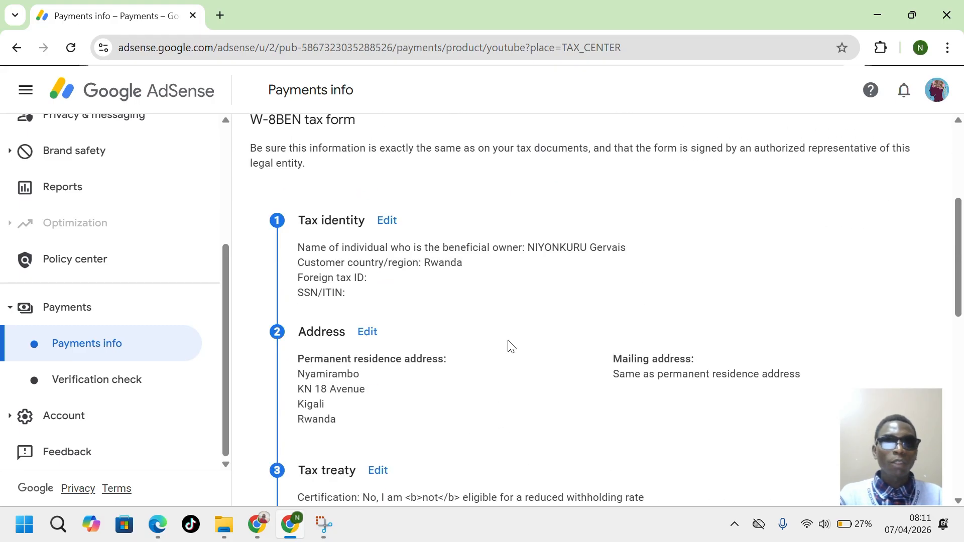
scroll(512, 346, down, 1)
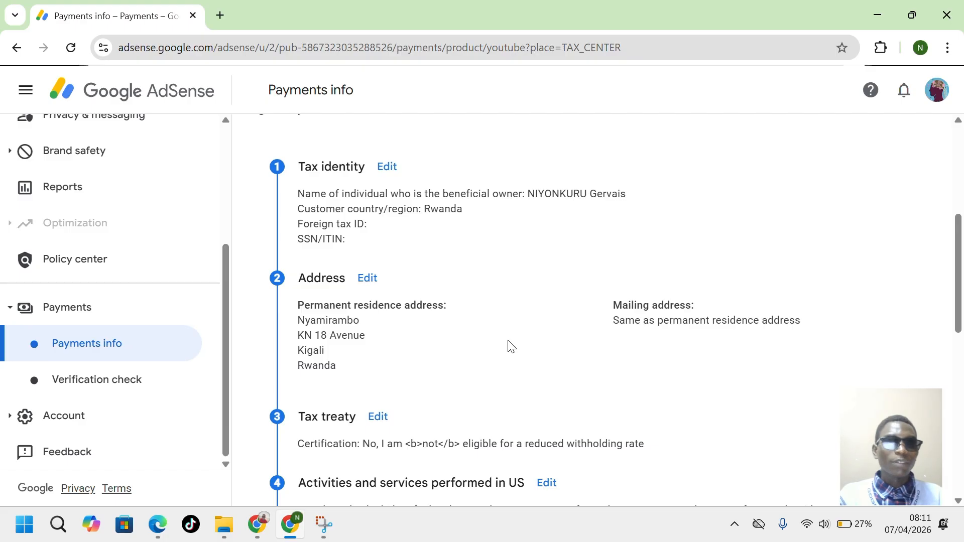
scroll(511, 346, down, 4)
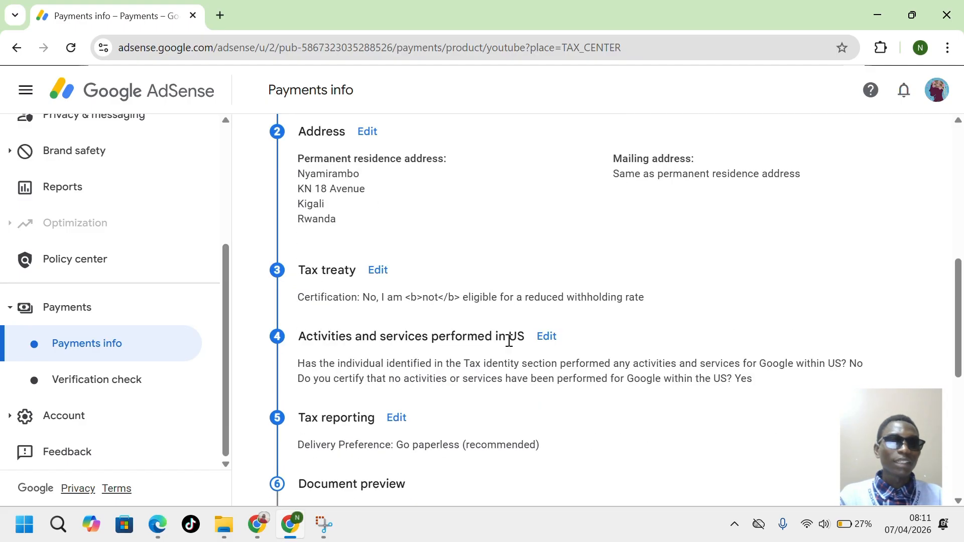
scroll(511, 347, down, 4)
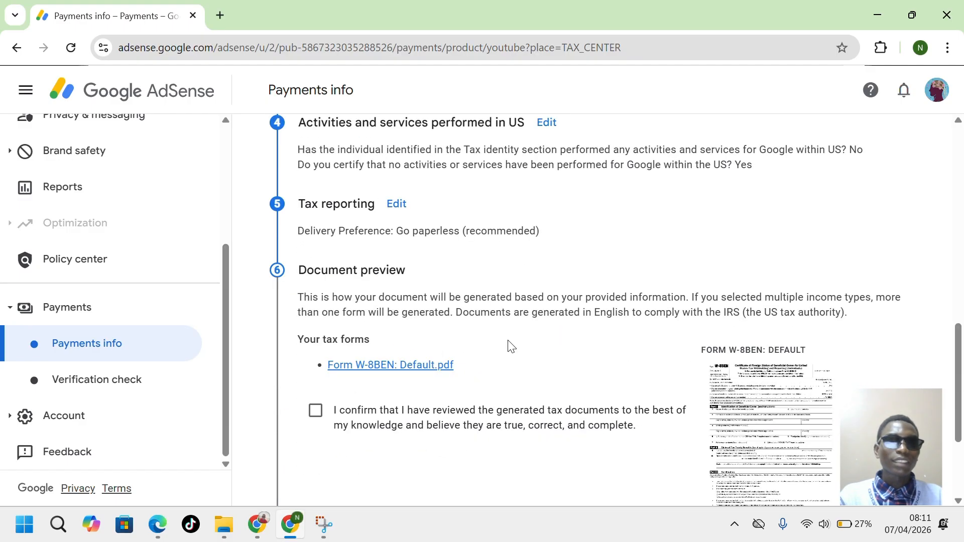
click(315, 346)
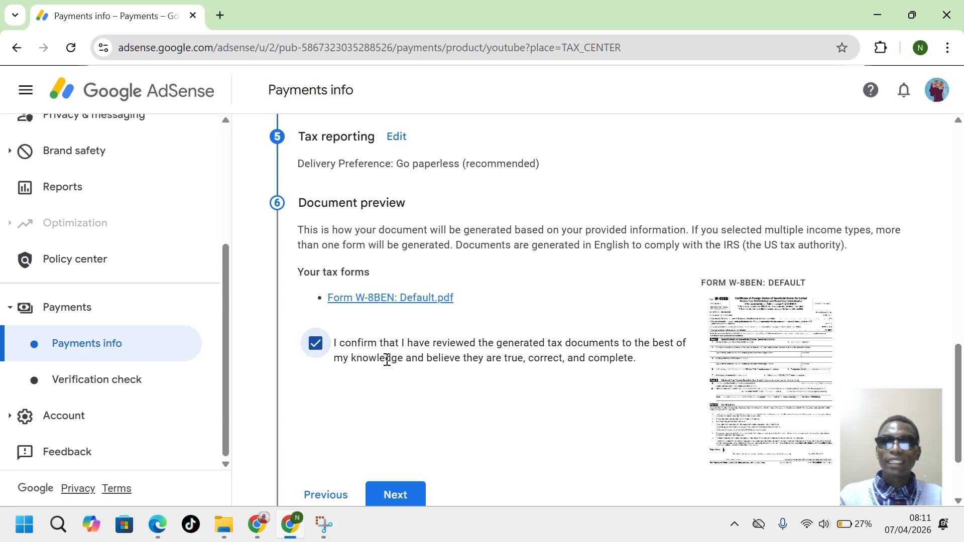
scroll(387, 363, down, 2)
Advance the W-8BEN form to the Certify and sign step.
click(396, 396)
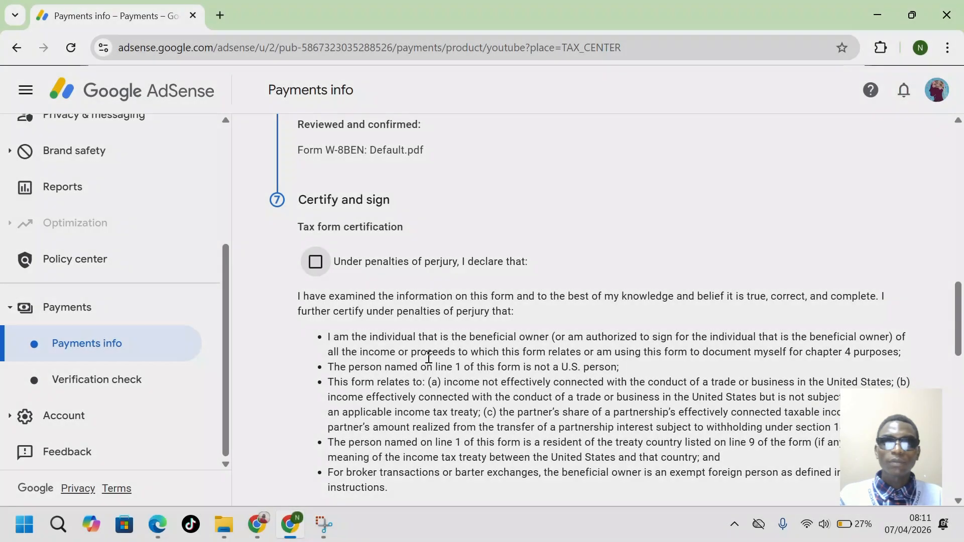
scroll(429, 357, down, 1)
scroll(428, 357, down, 6)
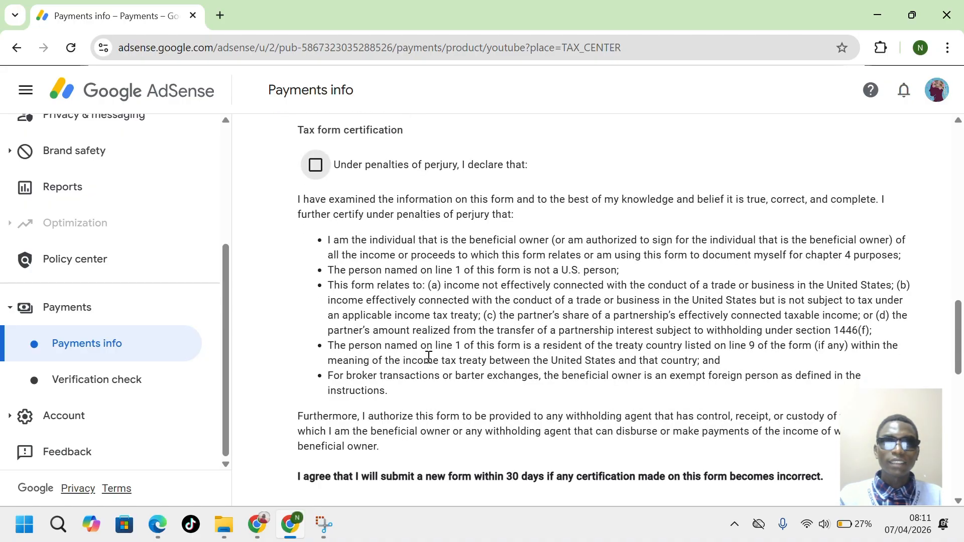
scroll(430, 361, up, 3)
scroll(429, 360, up, 4)
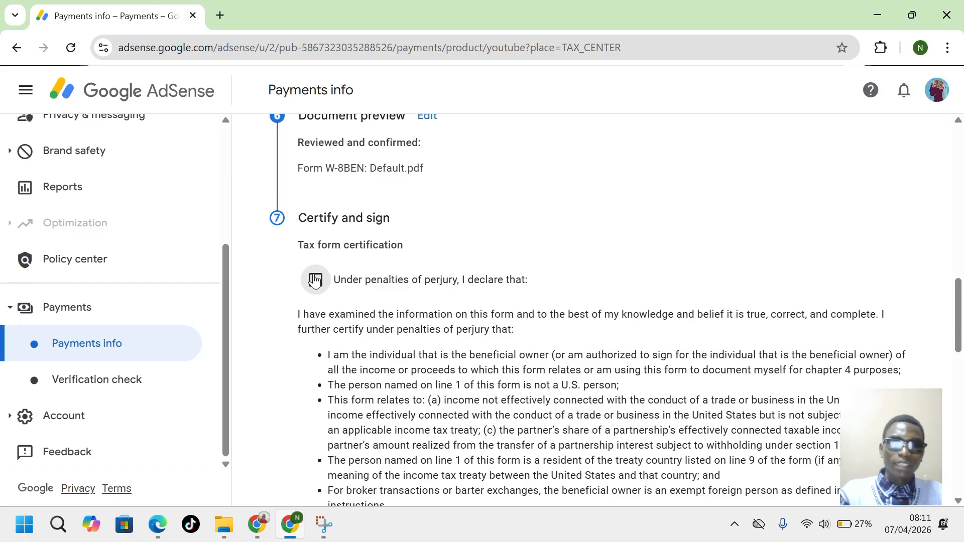
Accept the 'Under penalties of perjury' declaration and move down to the Electronic signature section.
click(316, 280)
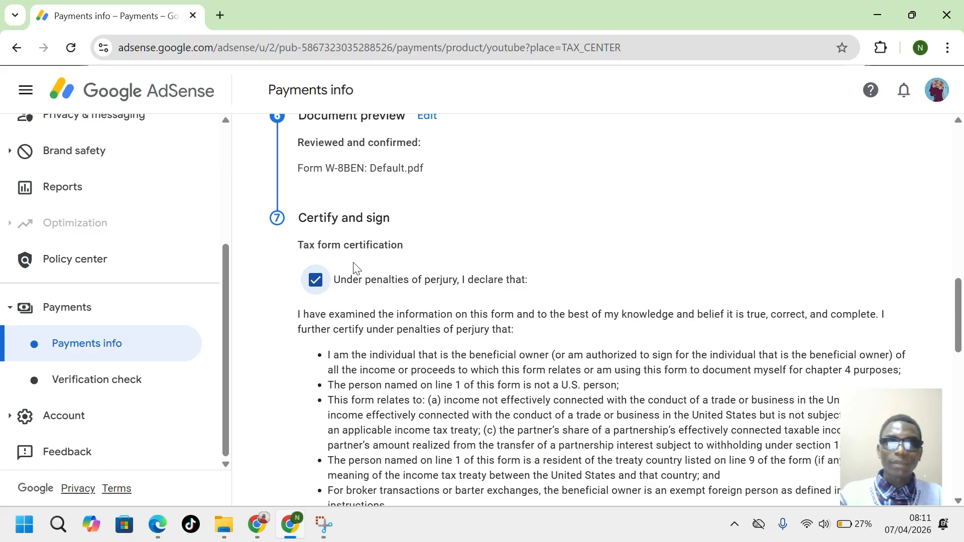
scroll(400, 321, down, 1)
scroll(401, 326, down, 5)
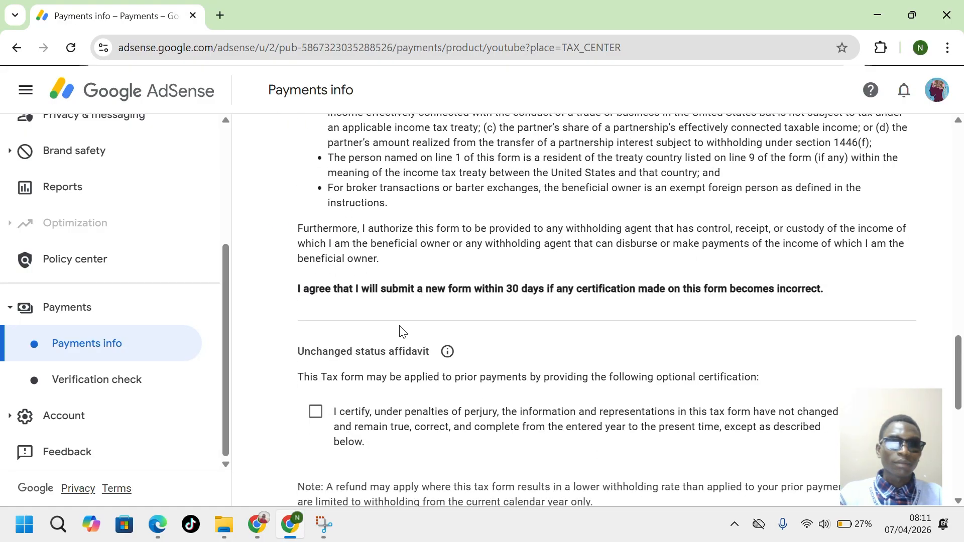
scroll(403, 332, down, 1)
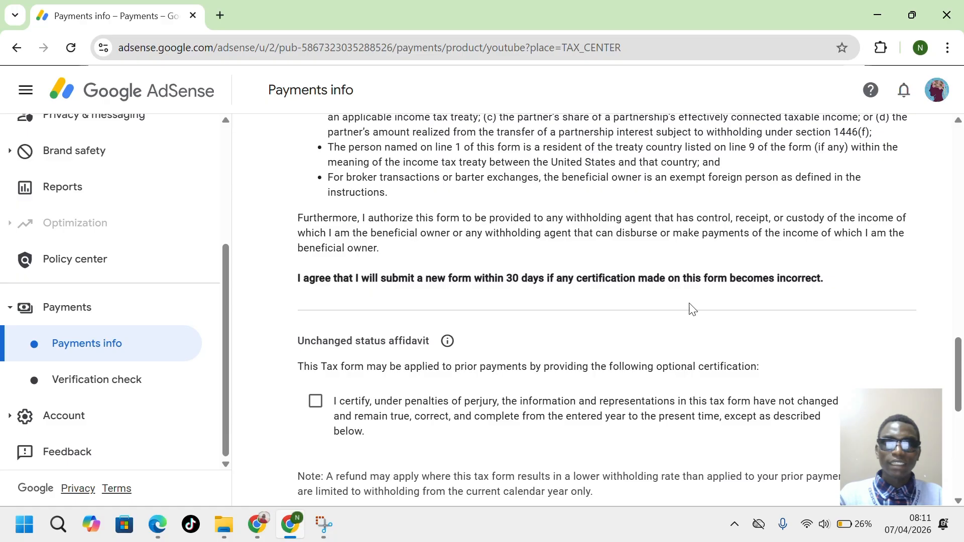
scroll(553, 316, up, 4)
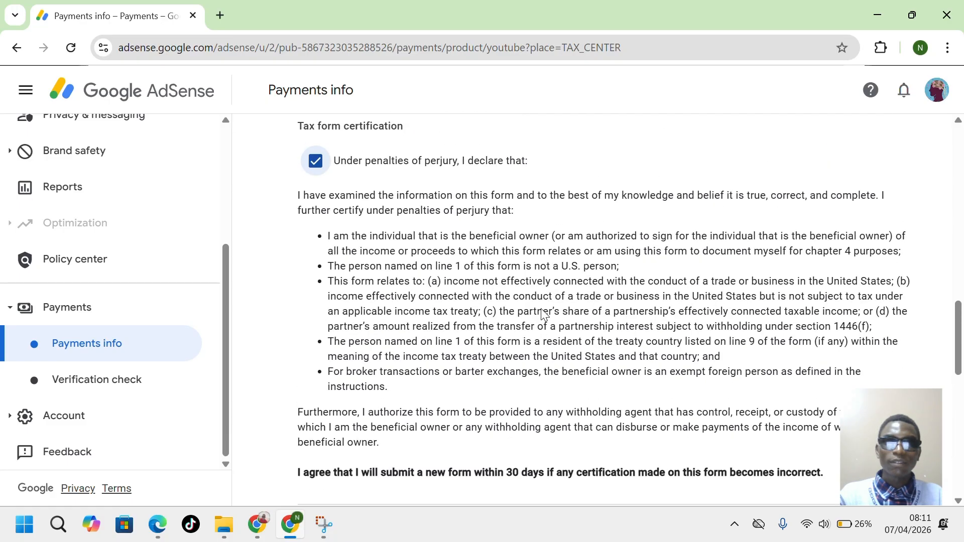
scroll(542, 311, up, 2)
scroll(542, 312, down, 5)
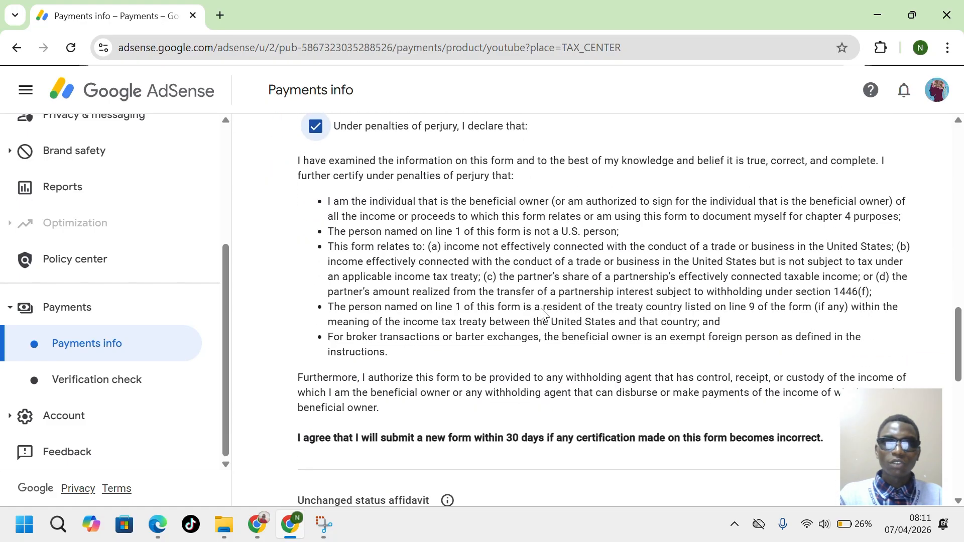
scroll(541, 310, down, 6)
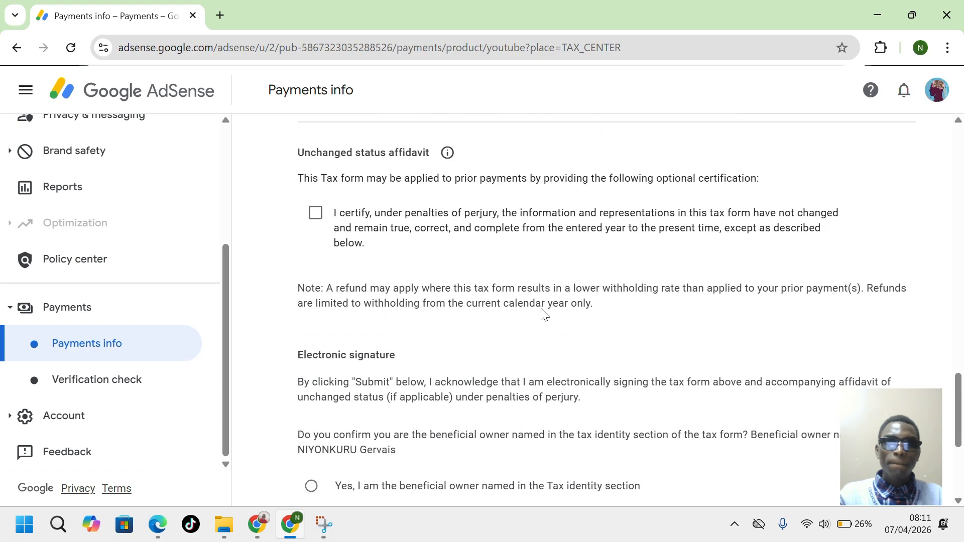
scroll(541, 310, down, 1)
scroll(541, 310, up, 1)
scroll(541, 309, down, 2)
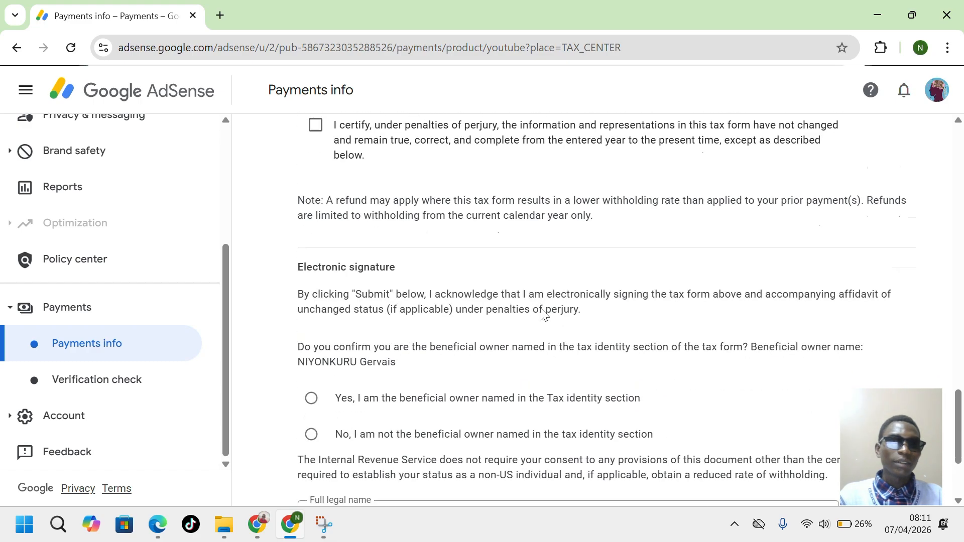
scroll(541, 313, down, 2)
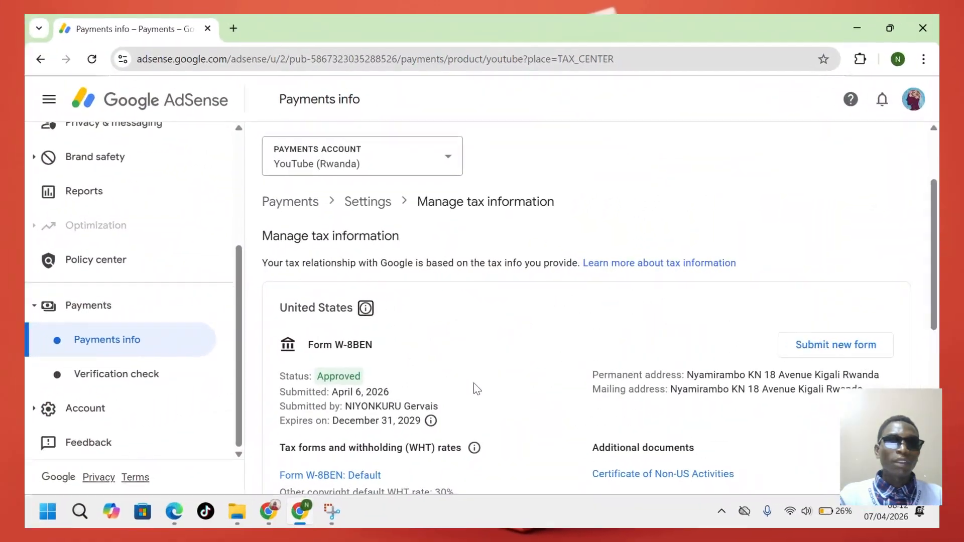
scroll(442, 380, down, 1)
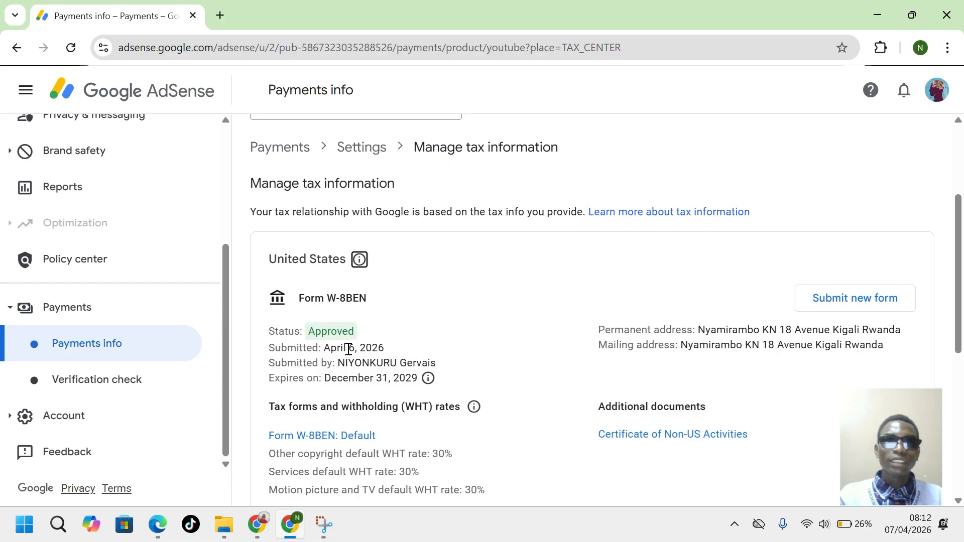
scroll(371, 349, down, 1)
scroll(382, 348, down, 1)
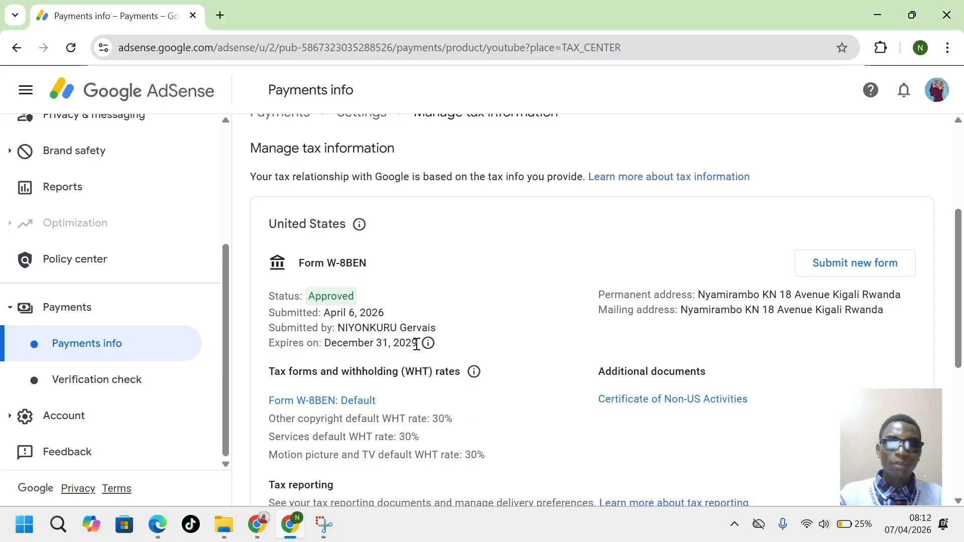
drag(416, 343, 327, 348)
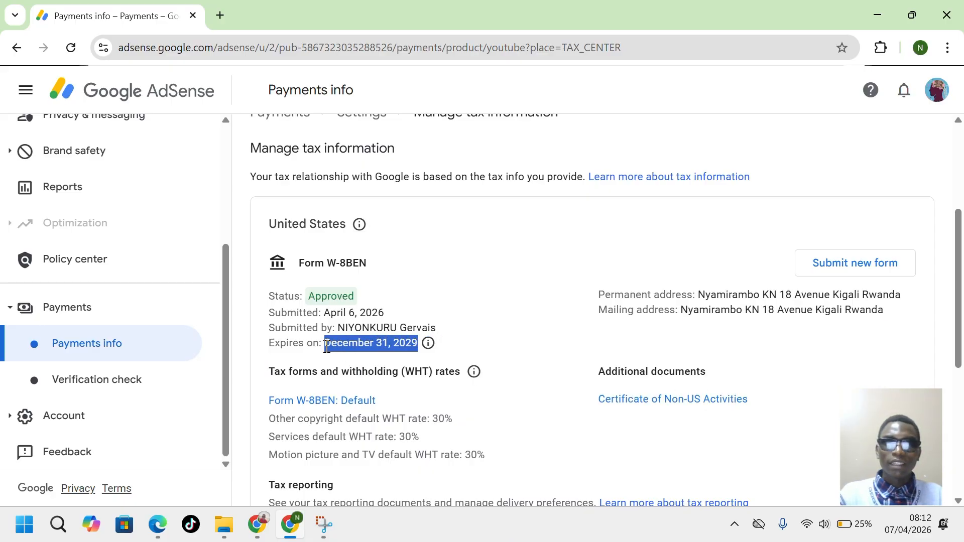
click(482, 320)
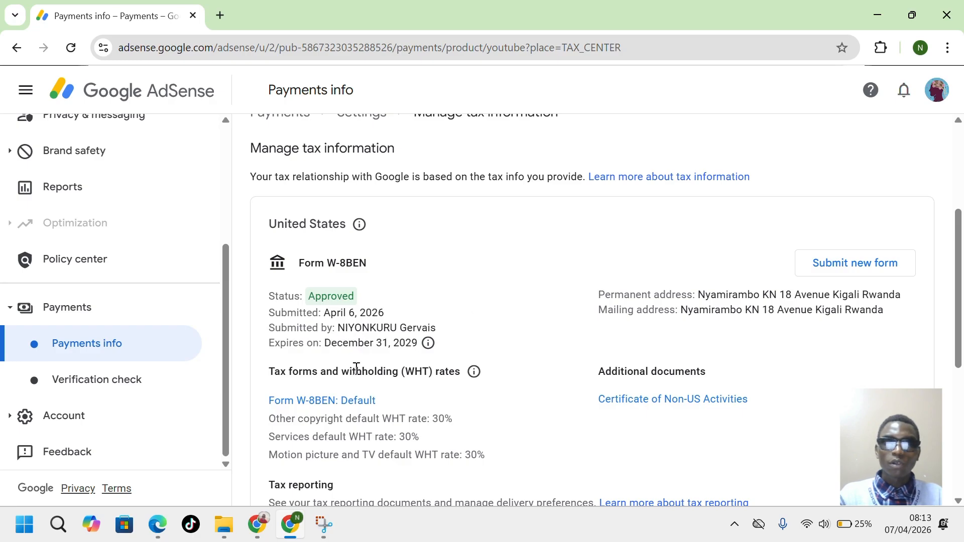
scroll(419, 367, down, 1)
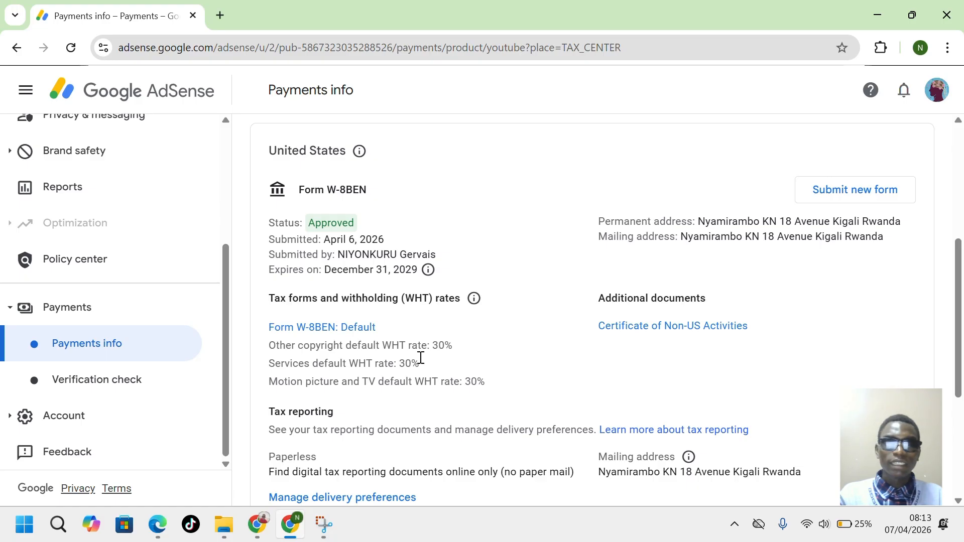
scroll(391, 333, down, 1)
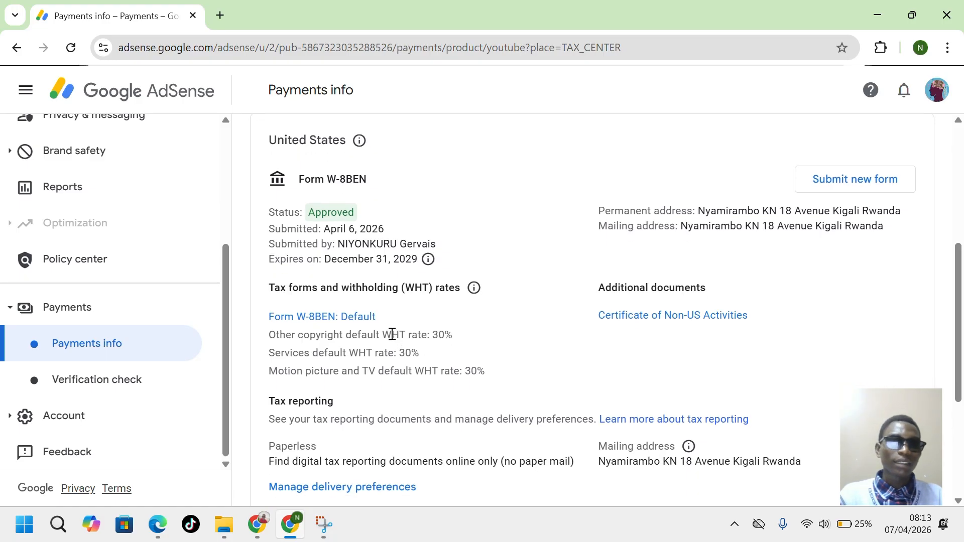
scroll(393, 335, down, 2)
scroll(392, 336, down, 2)
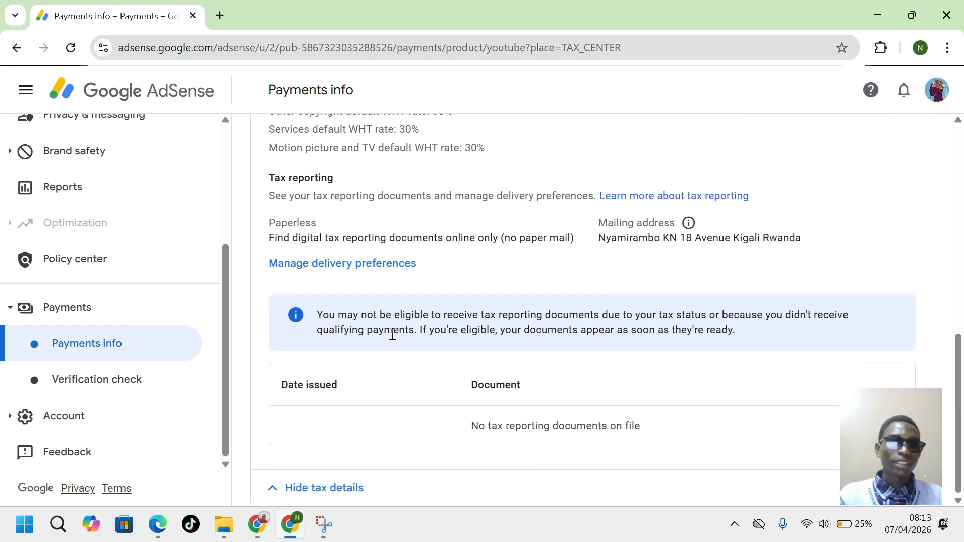
scroll(392, 334, up, 5)
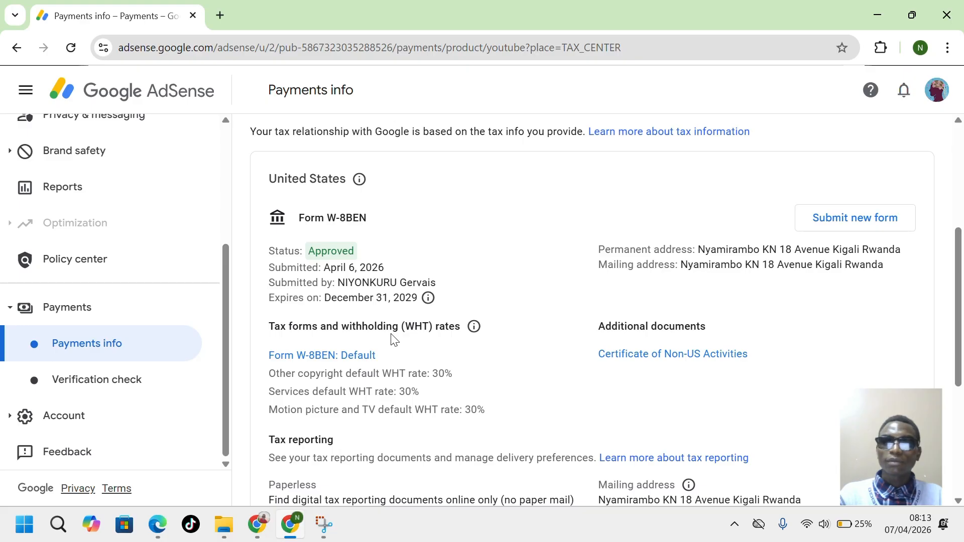
scroll(392, 338, up, 1)
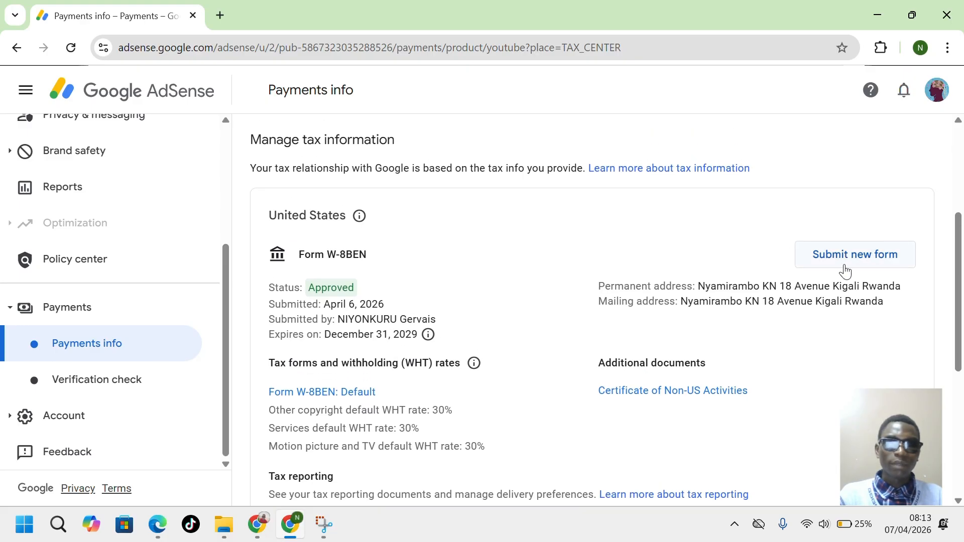
scroll(531, 405, down, 1)
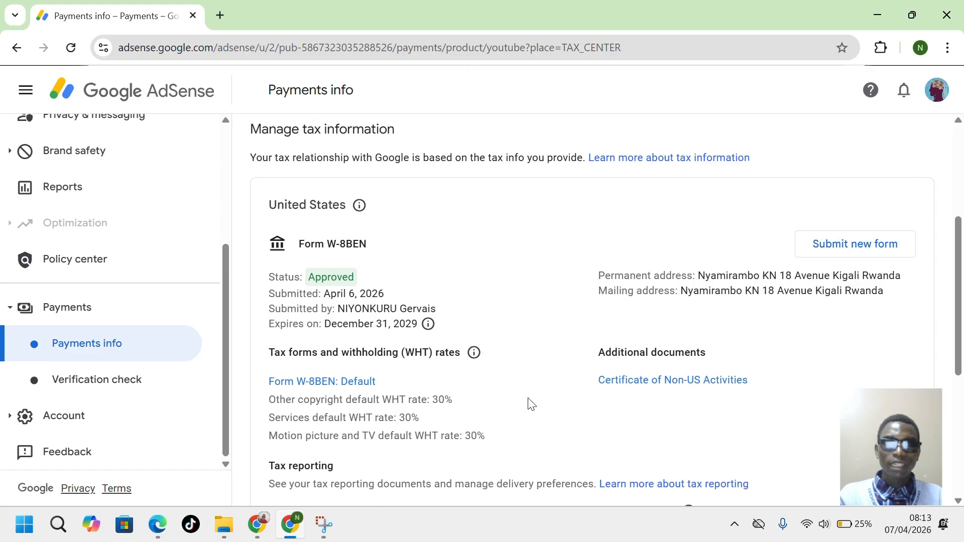
scroll(532, 404, down, 3)
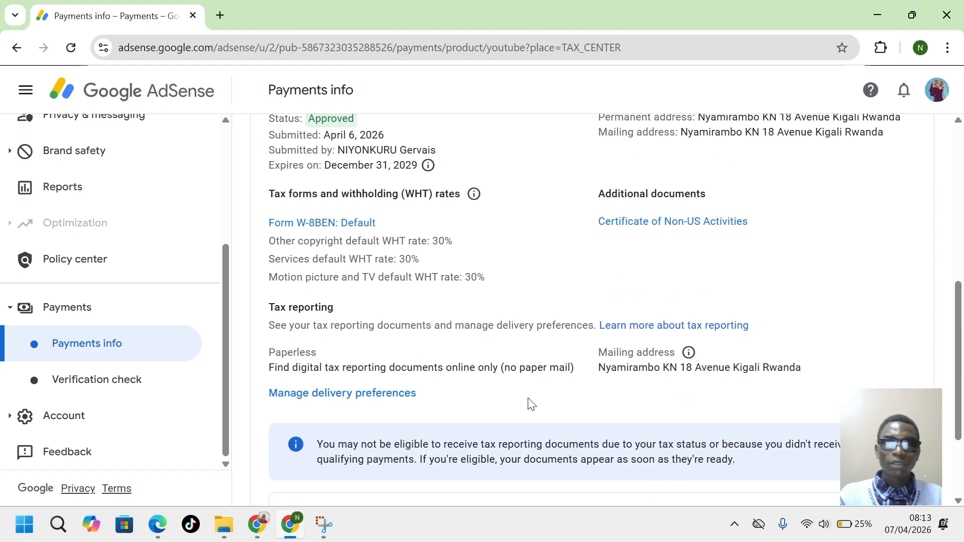
scroll(532, 404, up, 3)
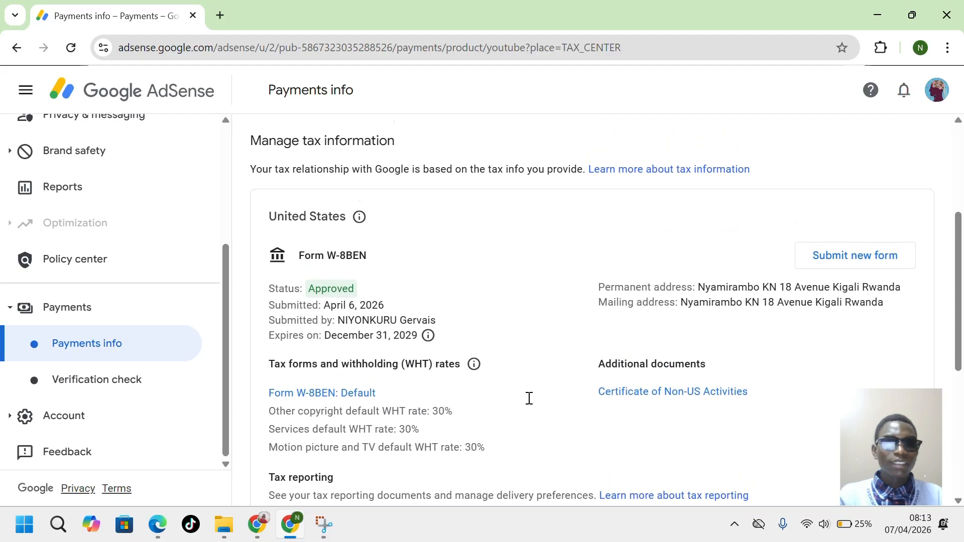
scroll(531, 404, down, 6)
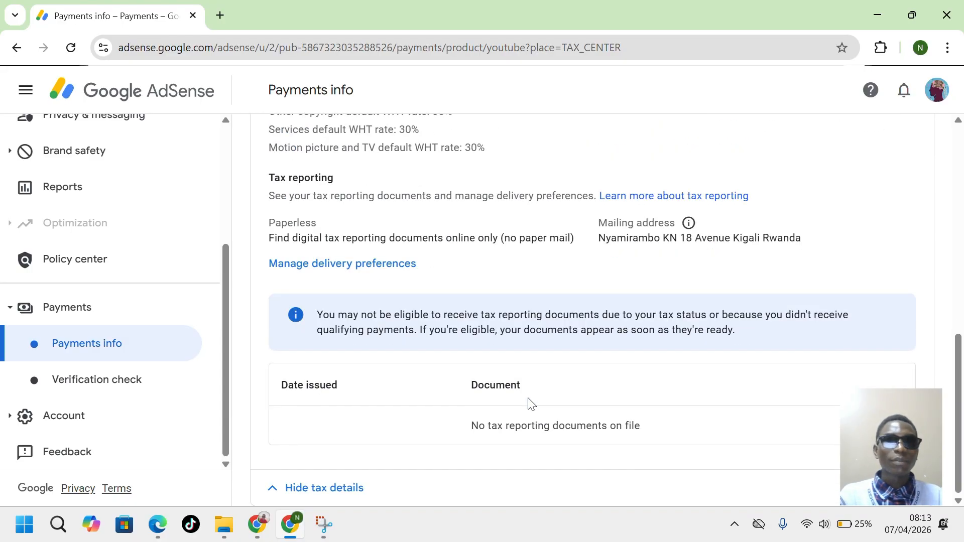